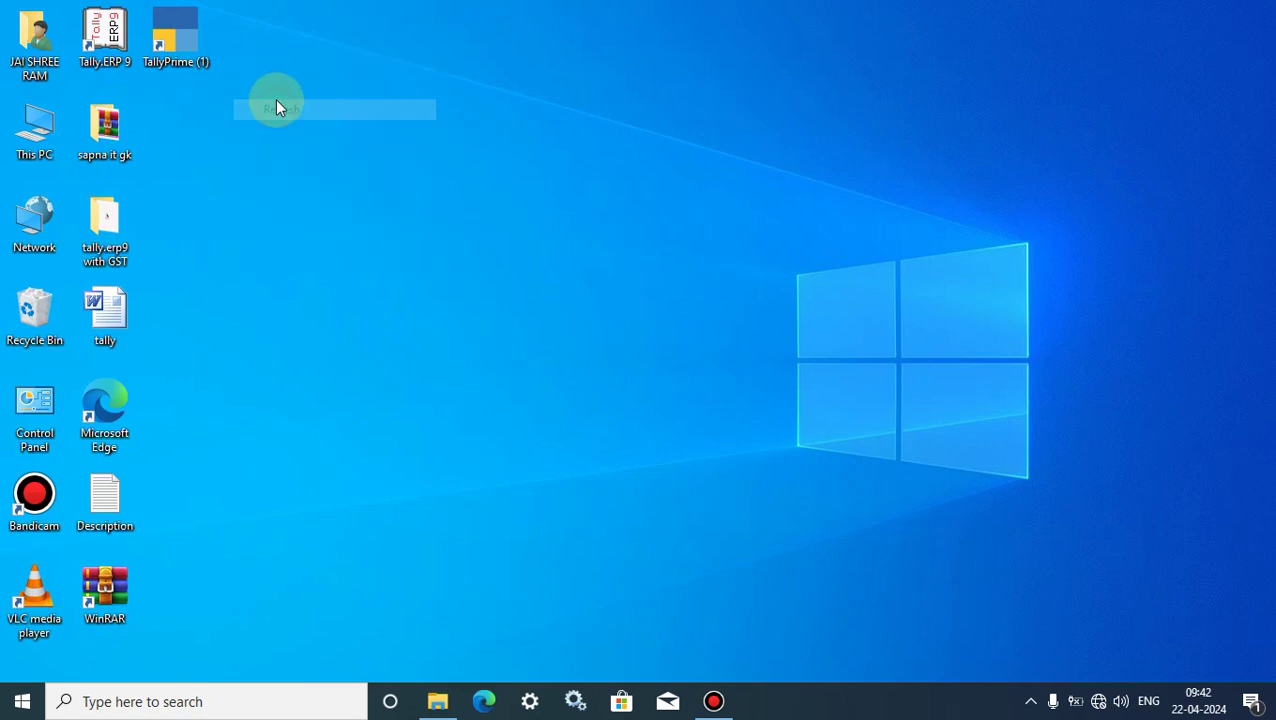
right_click(275, 94)
click(316, 148)
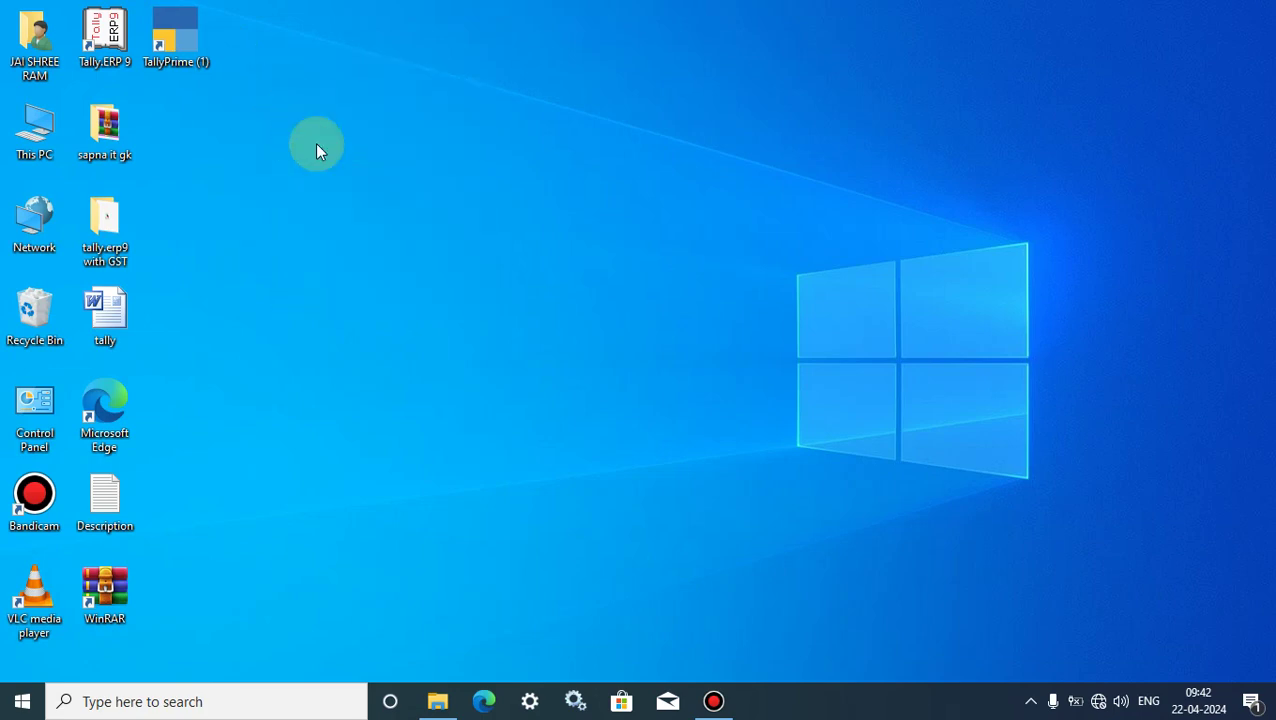
right_click(315, 143)
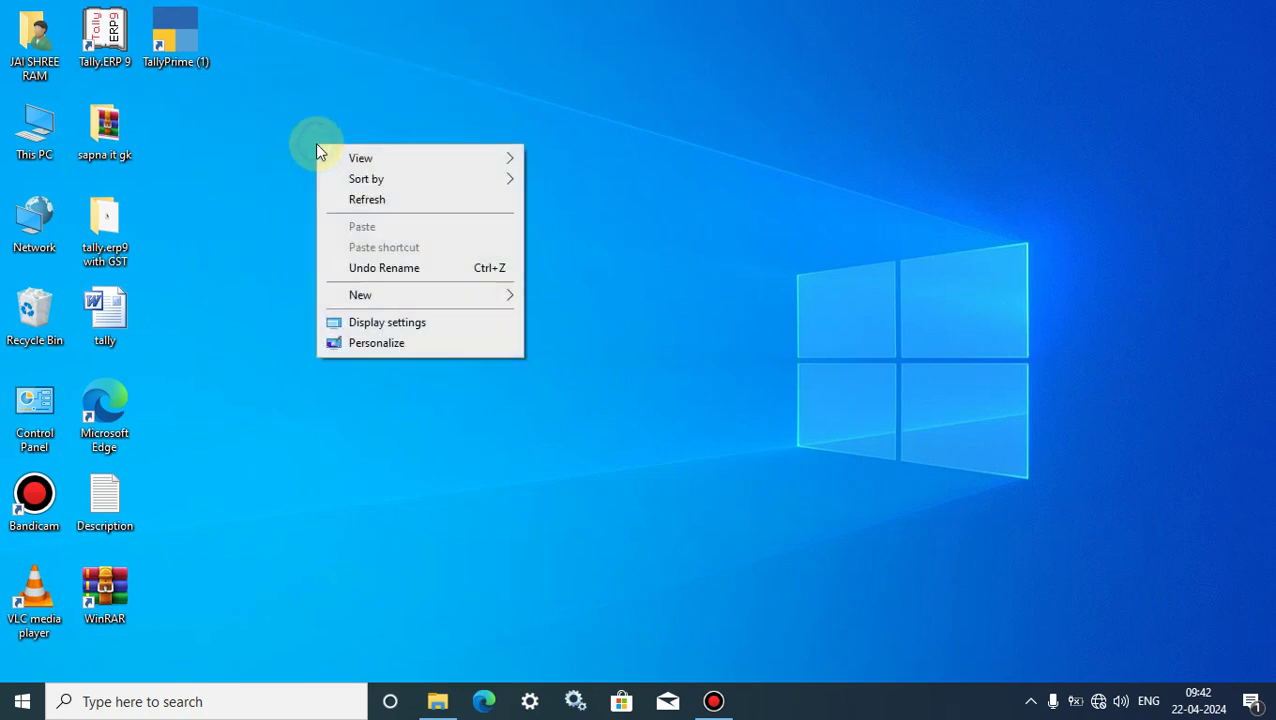
click(352, 197)
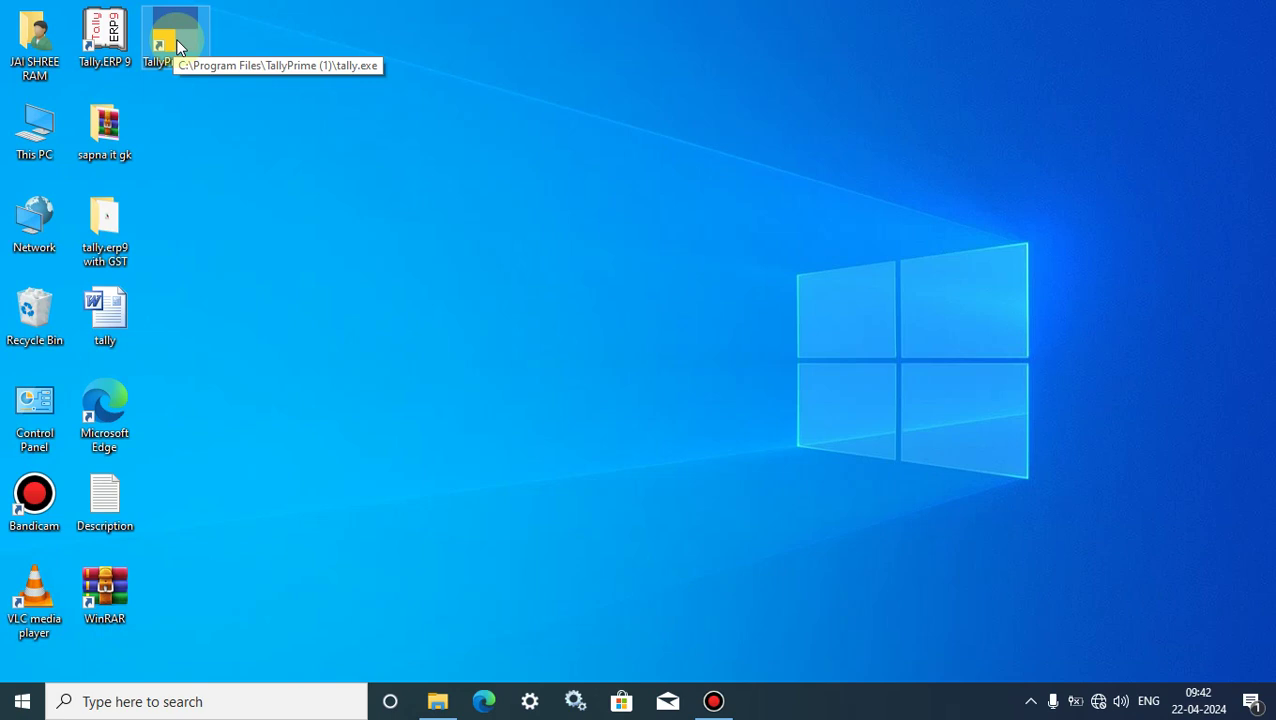
Launch TallyPrime and continue in Educational Mode.
double_click(178, 46)
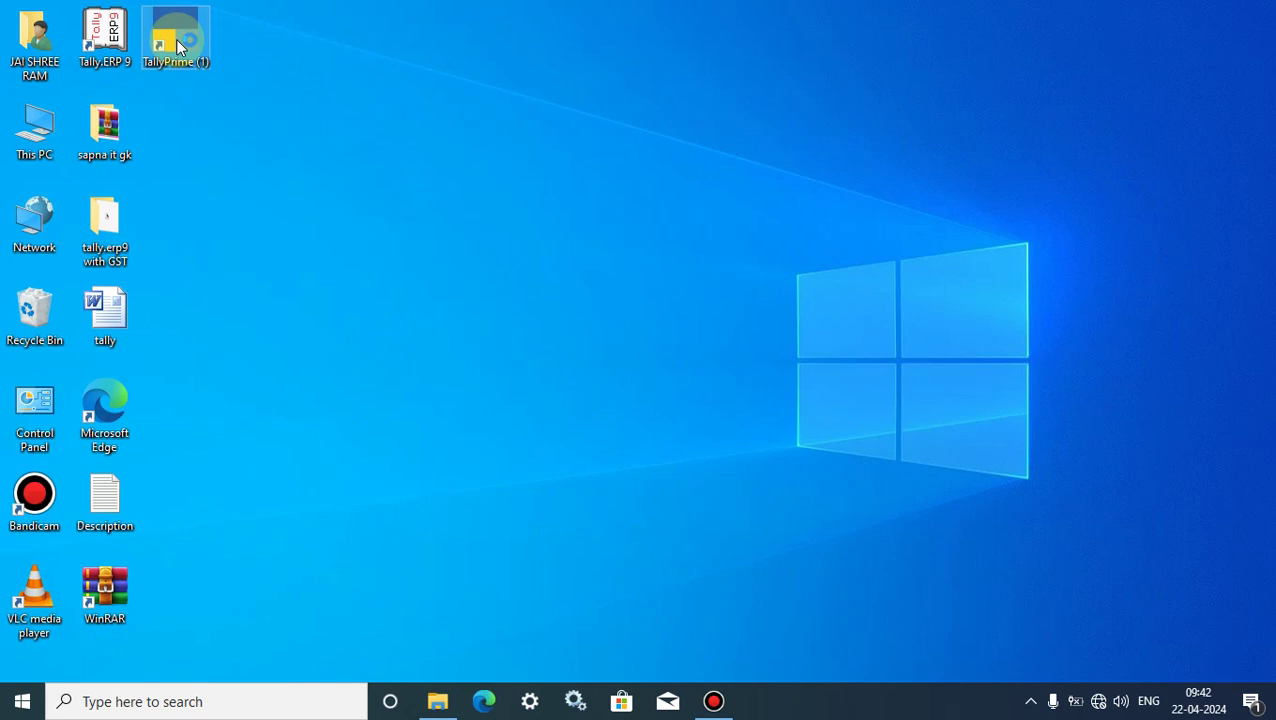
double_click(175, 39)
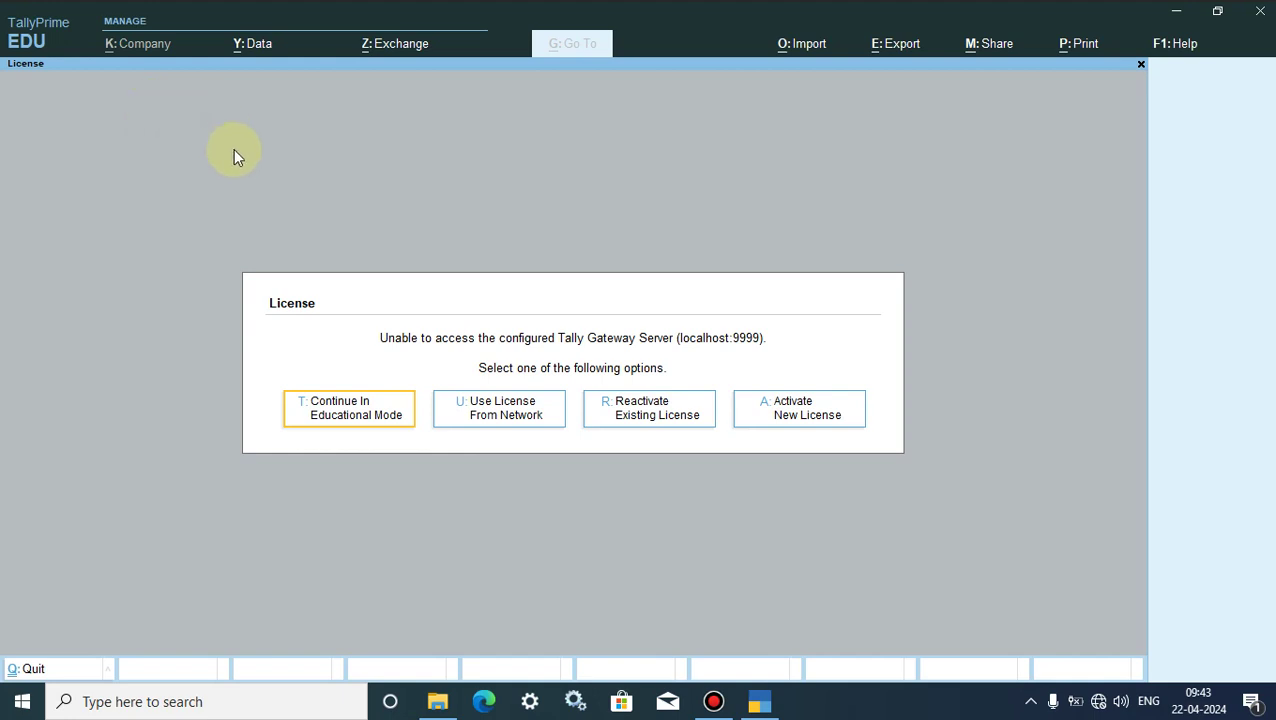
click(345, 416)
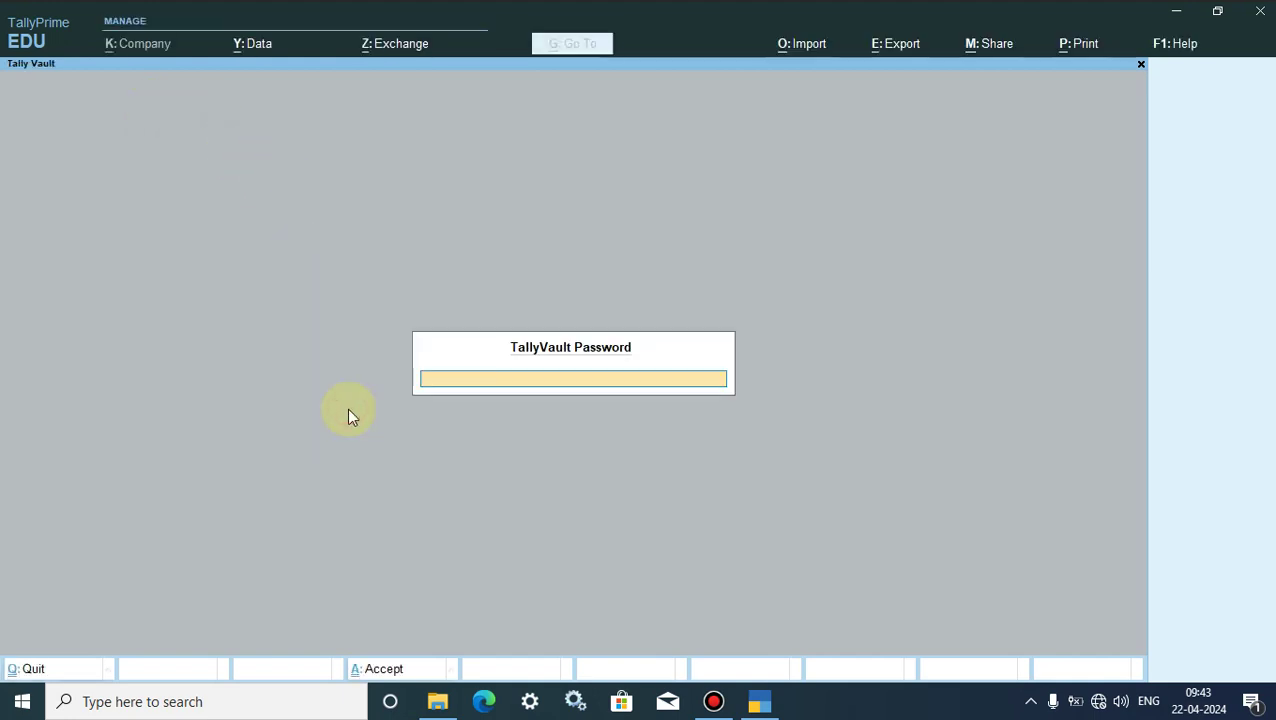
Skip the TallyVault password request and open the company Bright World Computer Institute 1 from the company list.
click(379, 348)
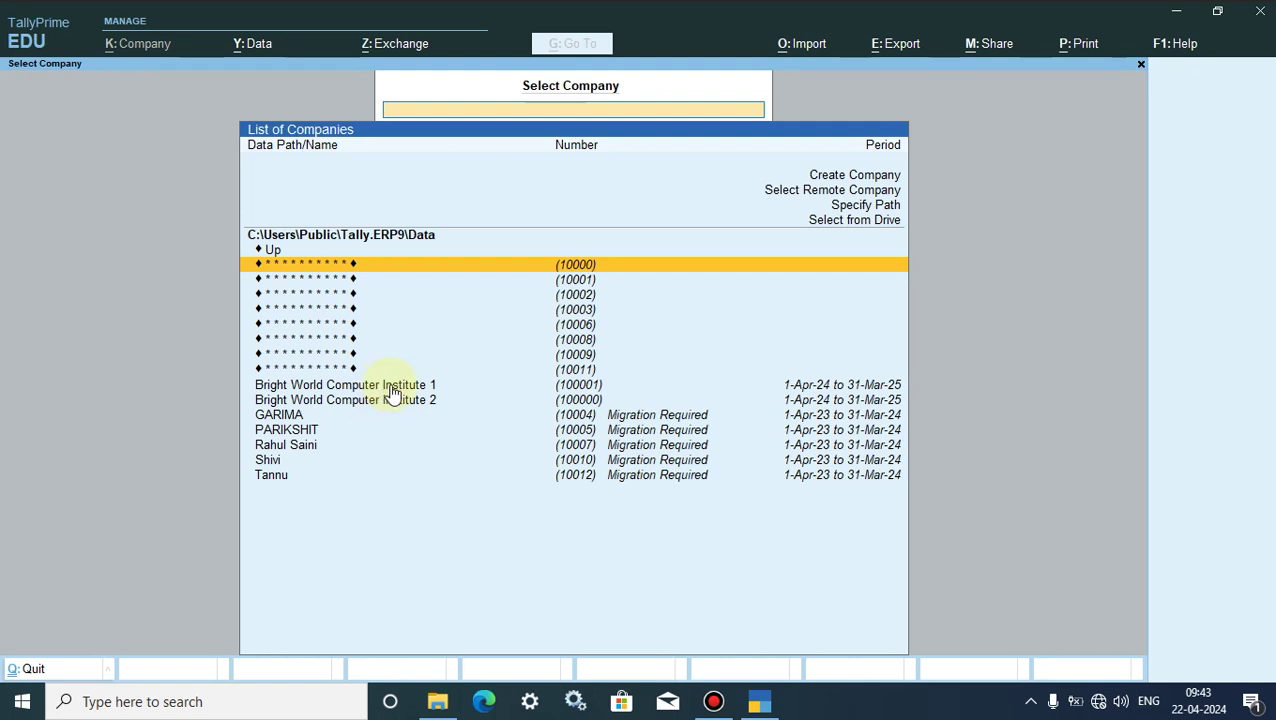
click(391, 388)
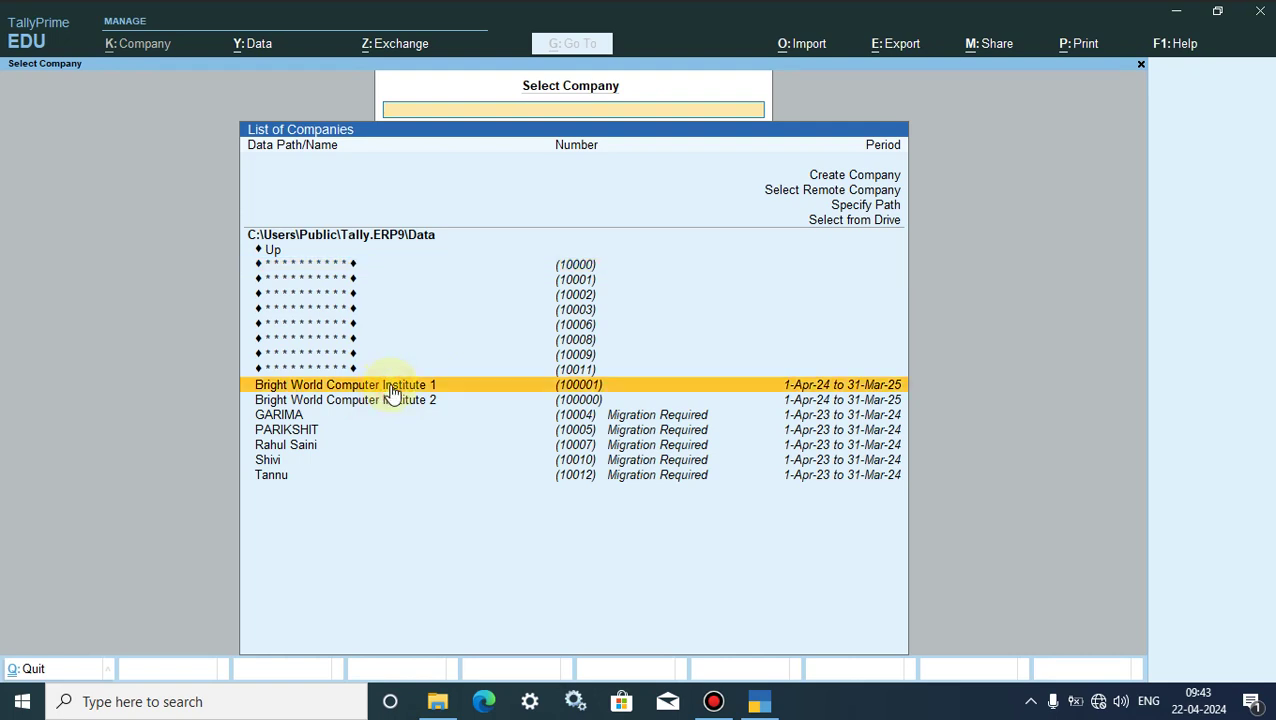
click(391, 392)
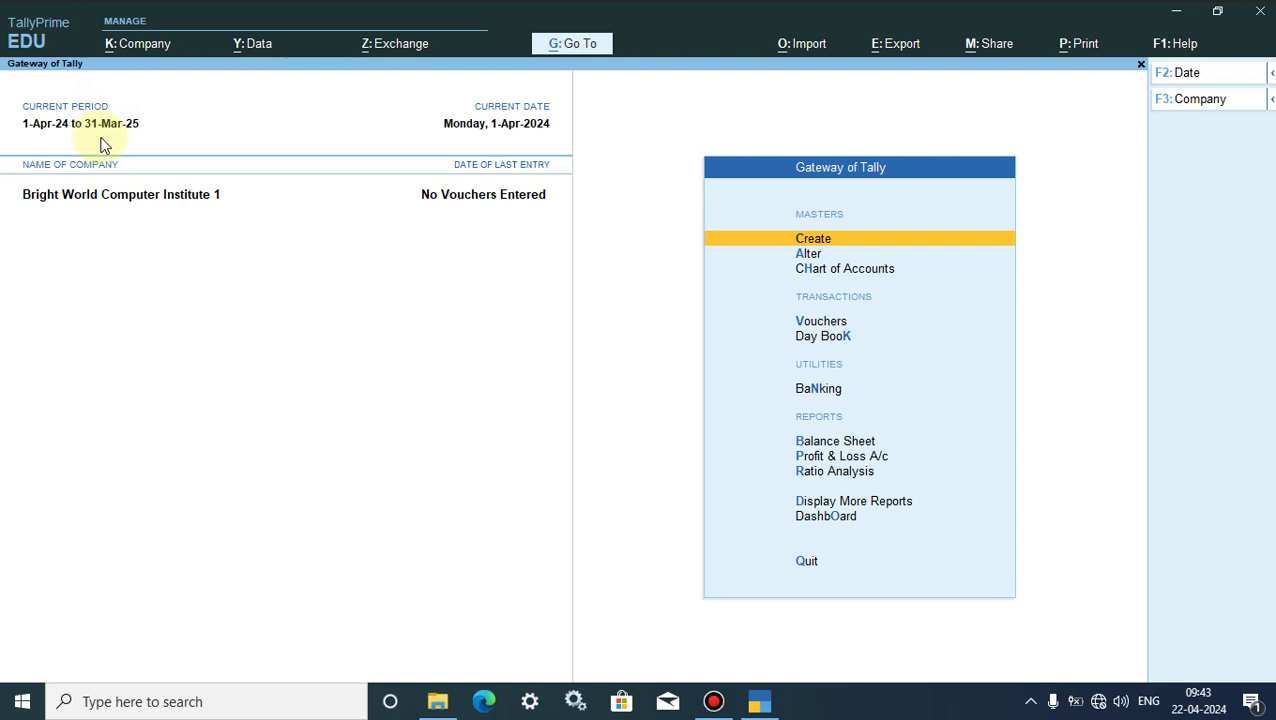
Enter and confirm a TallyVault password for Bright World Computer Institute 1, and accept the settings.
click(133, 50)
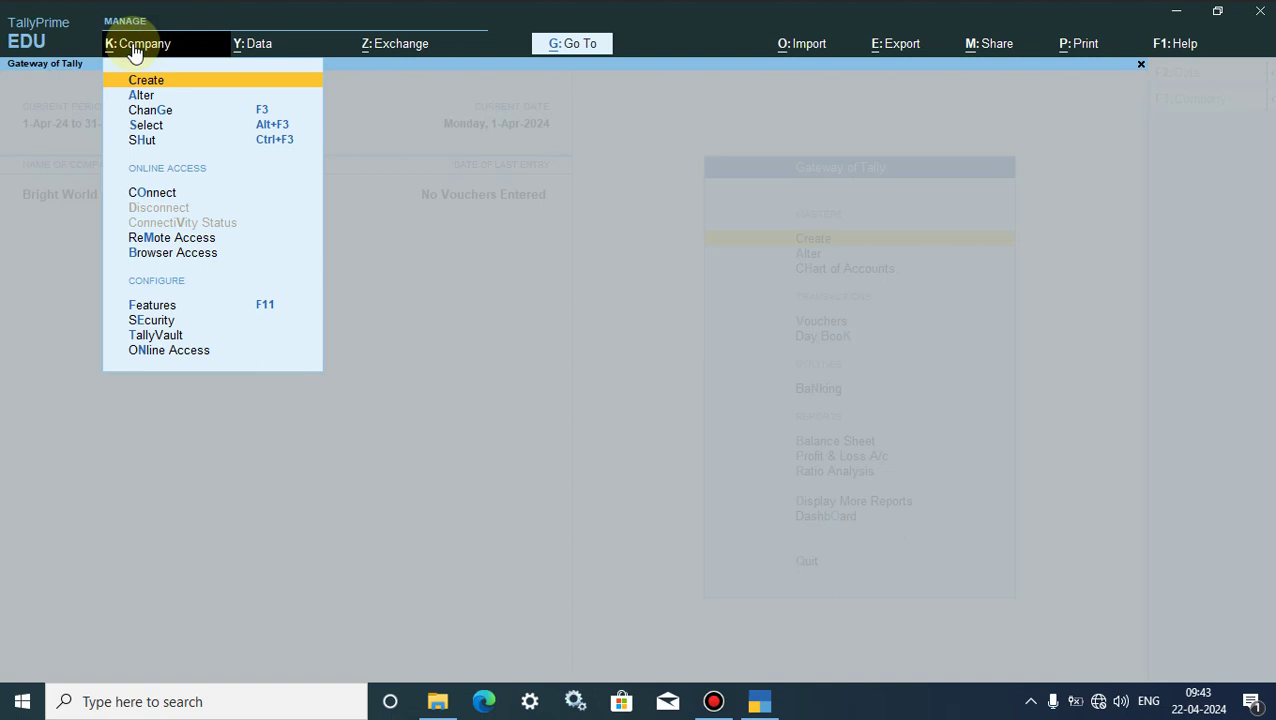
click(164, 340)
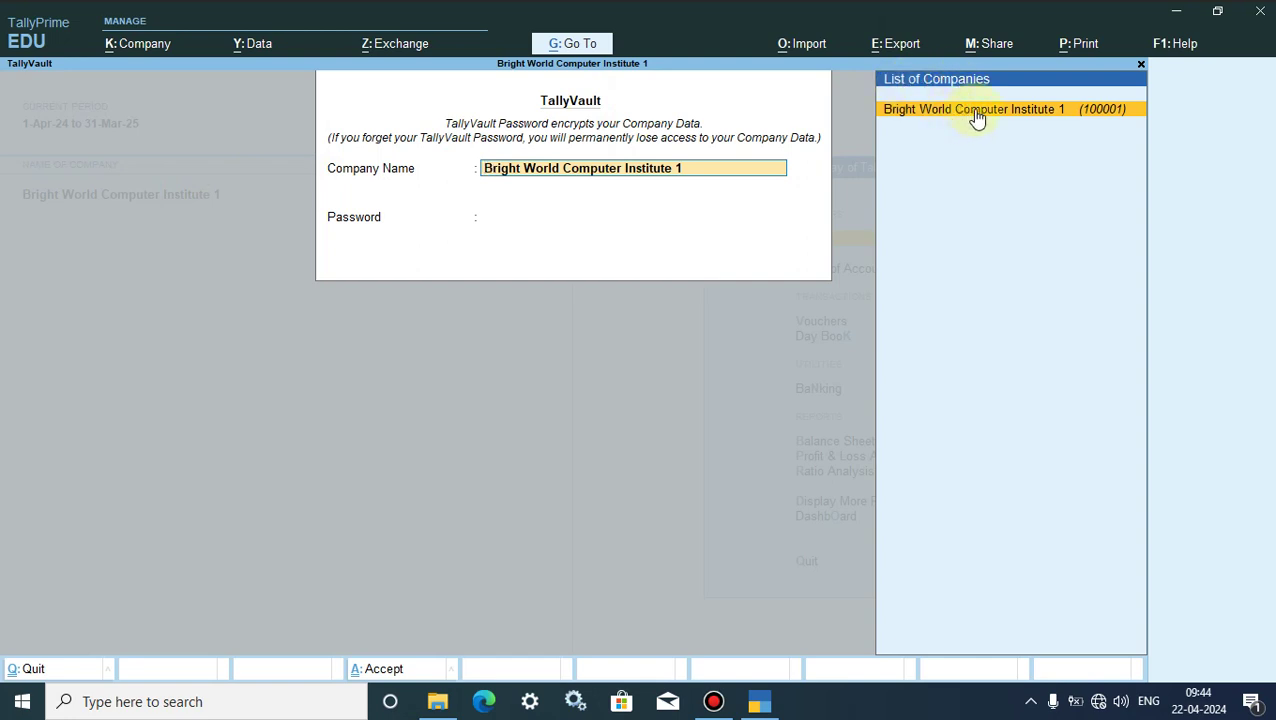
click(1099, 113)
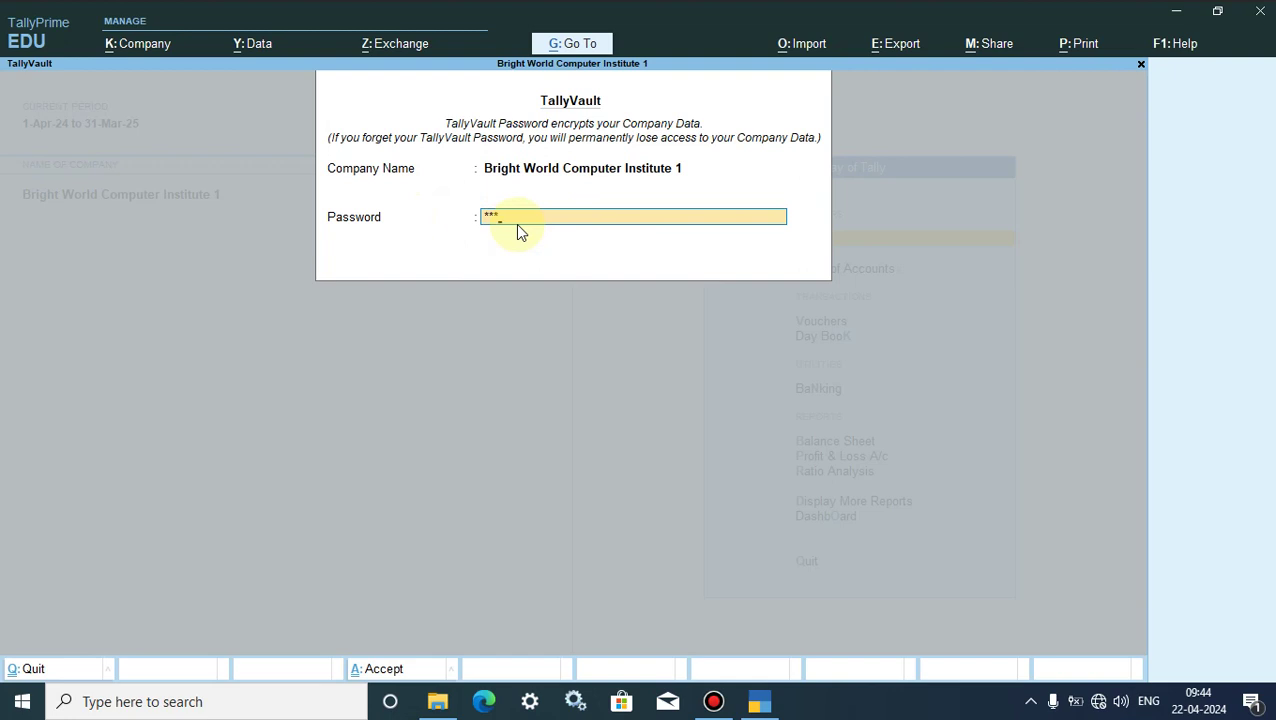
key(Return)
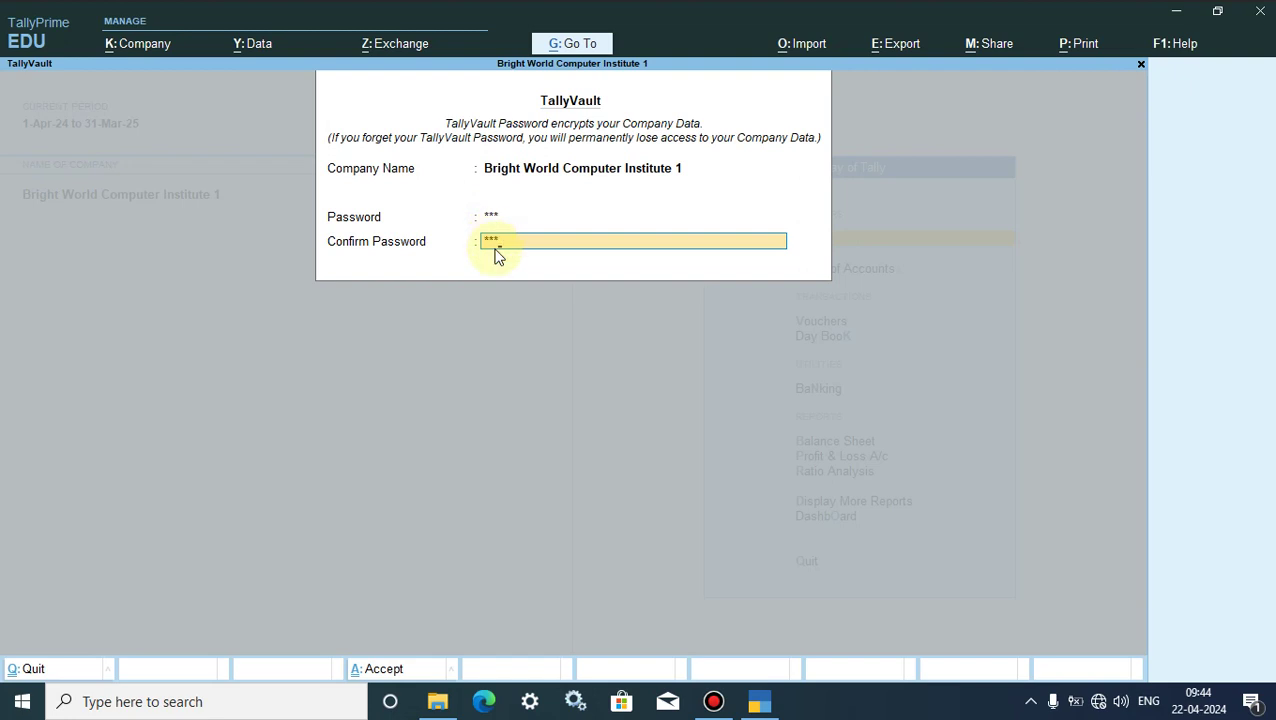
click(491, 217)
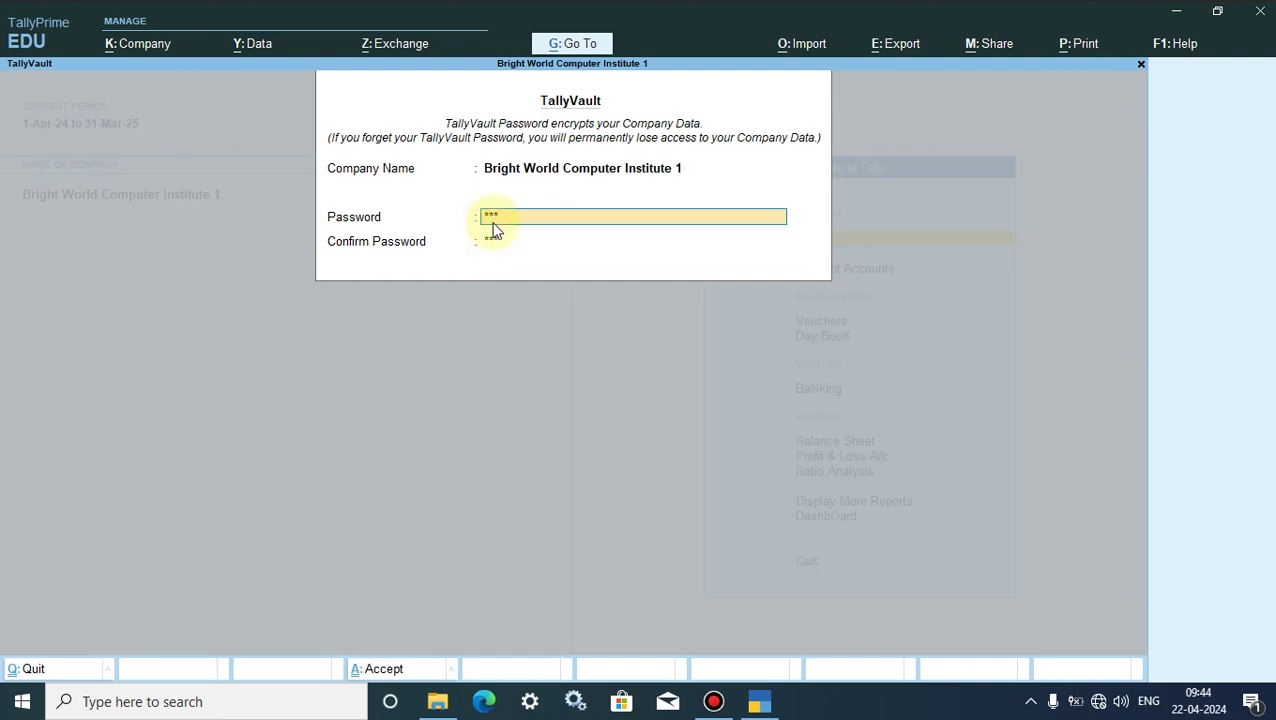
click(493, 243)
key(Return)
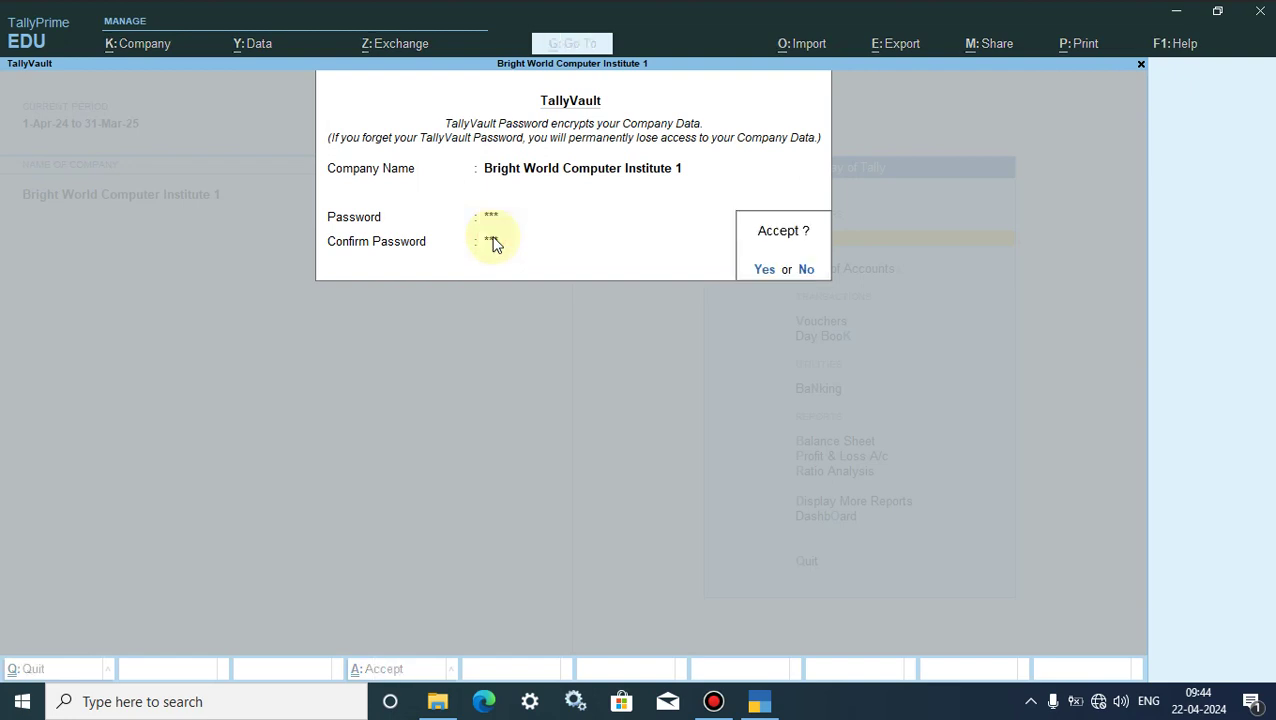
key(Return)
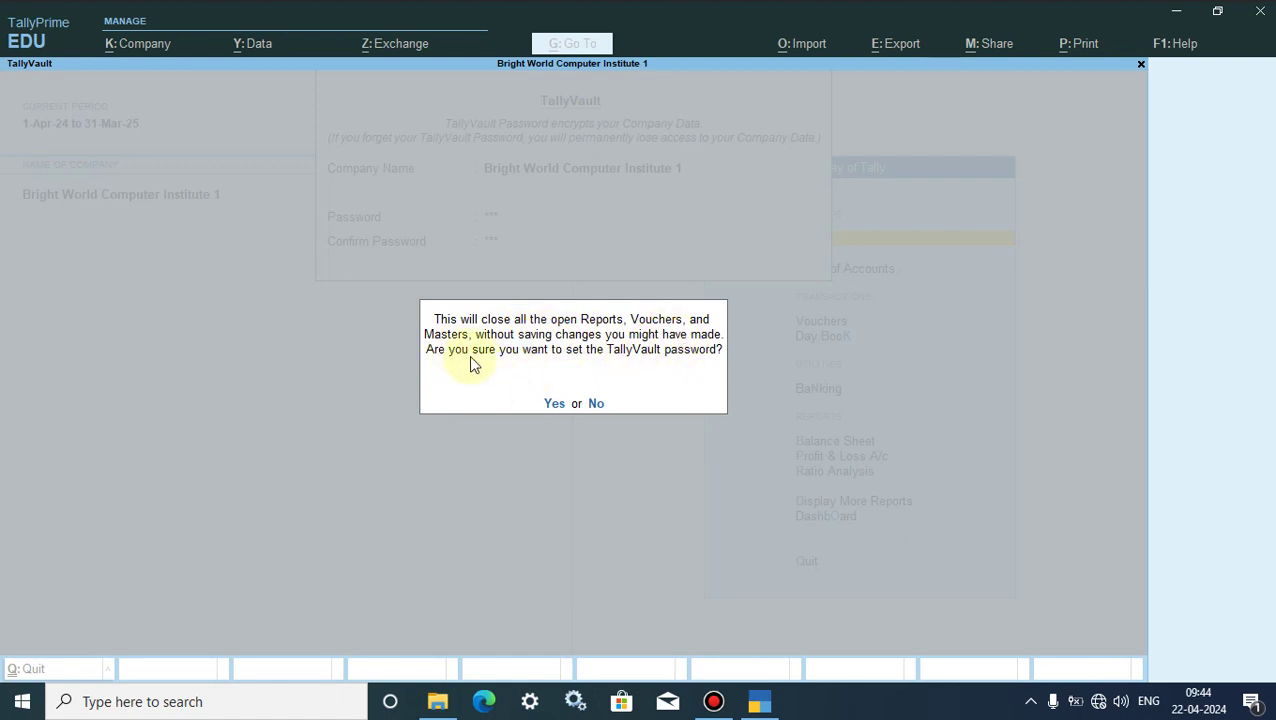
Approve setting the TallyVault password and create a copy of Bright World Computer Institute 1.
click(553, 405)
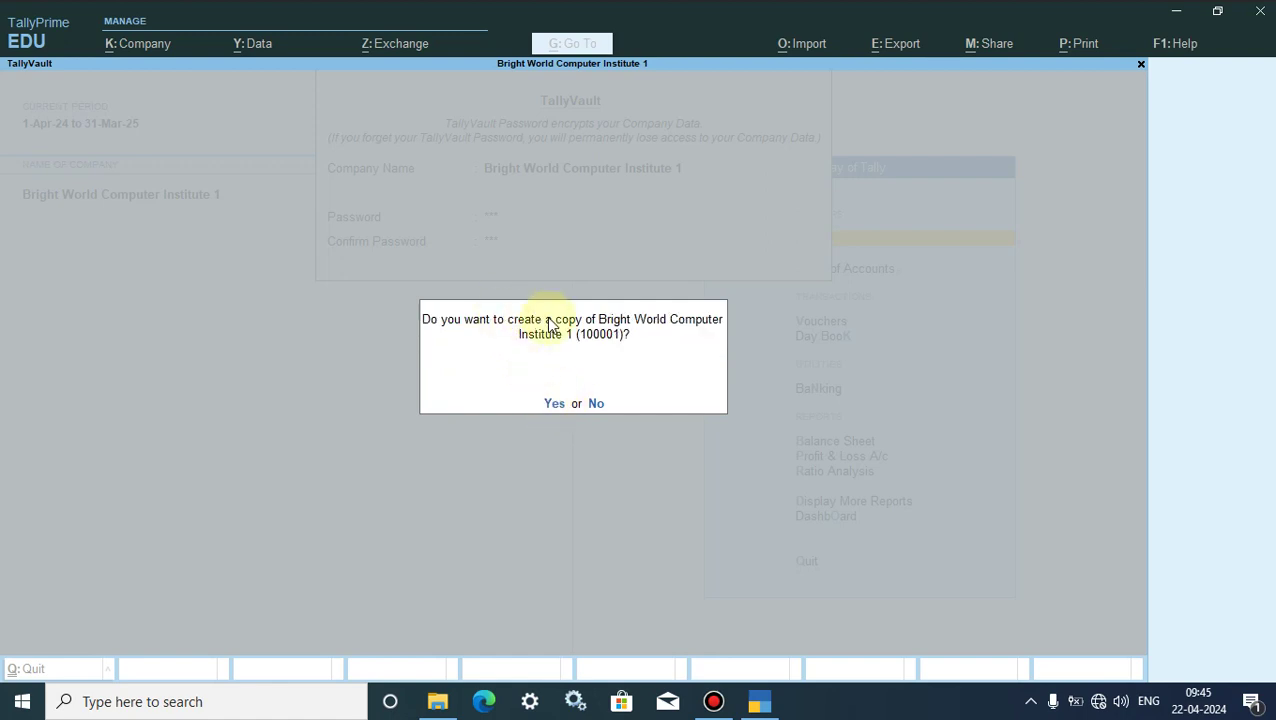
click(556, 405)
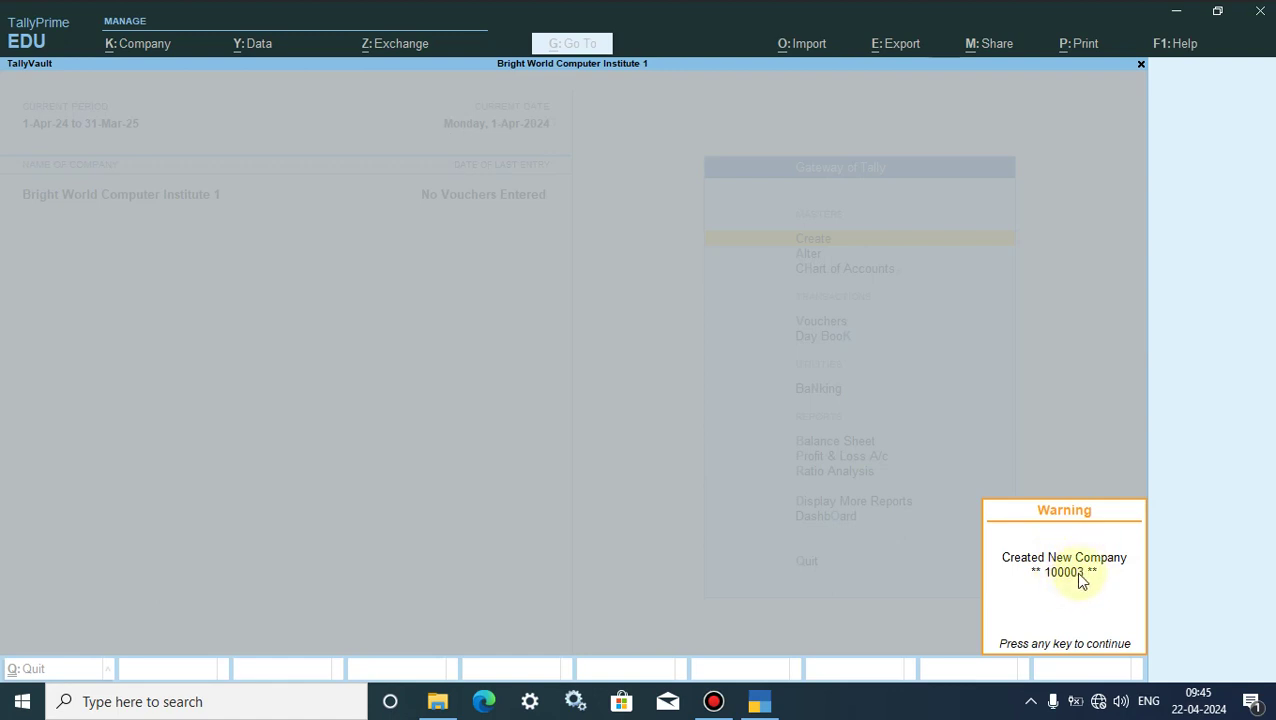
click(1013, 627)
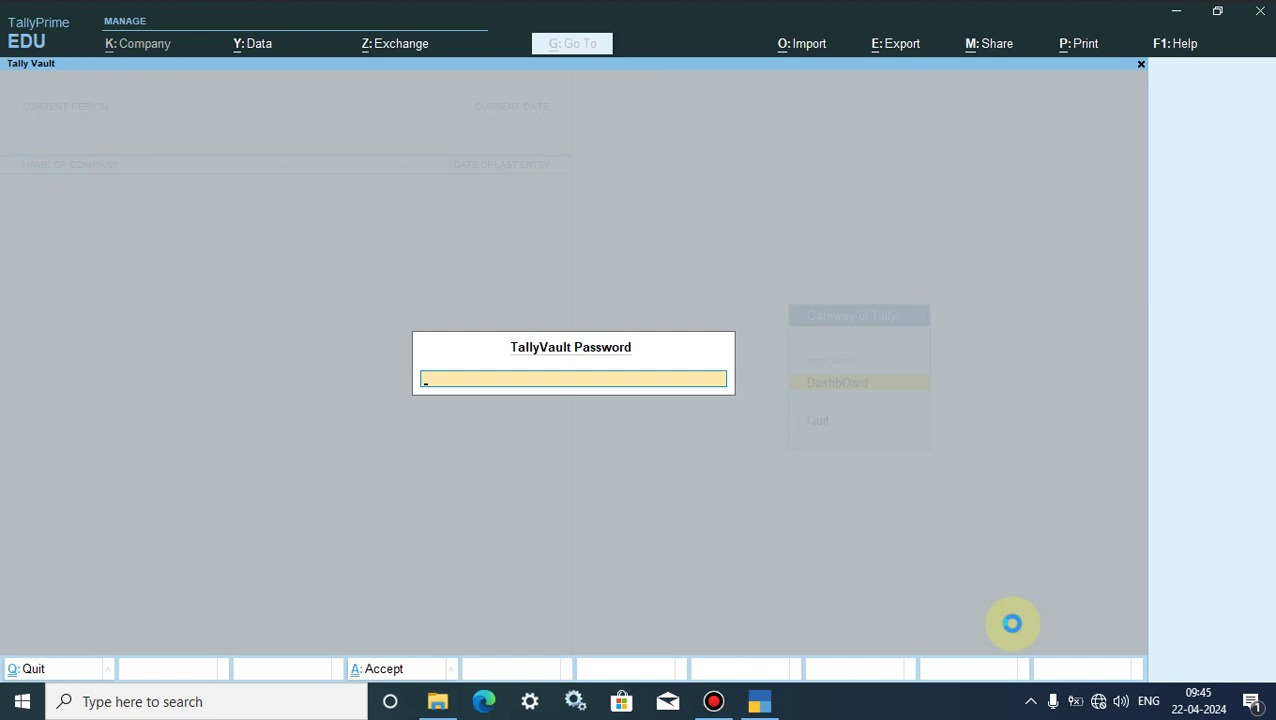
Leave the TallyVault password request without quitting, and open the unencrypted Bright World Computer Institute 1 (100003).
key(Escape)
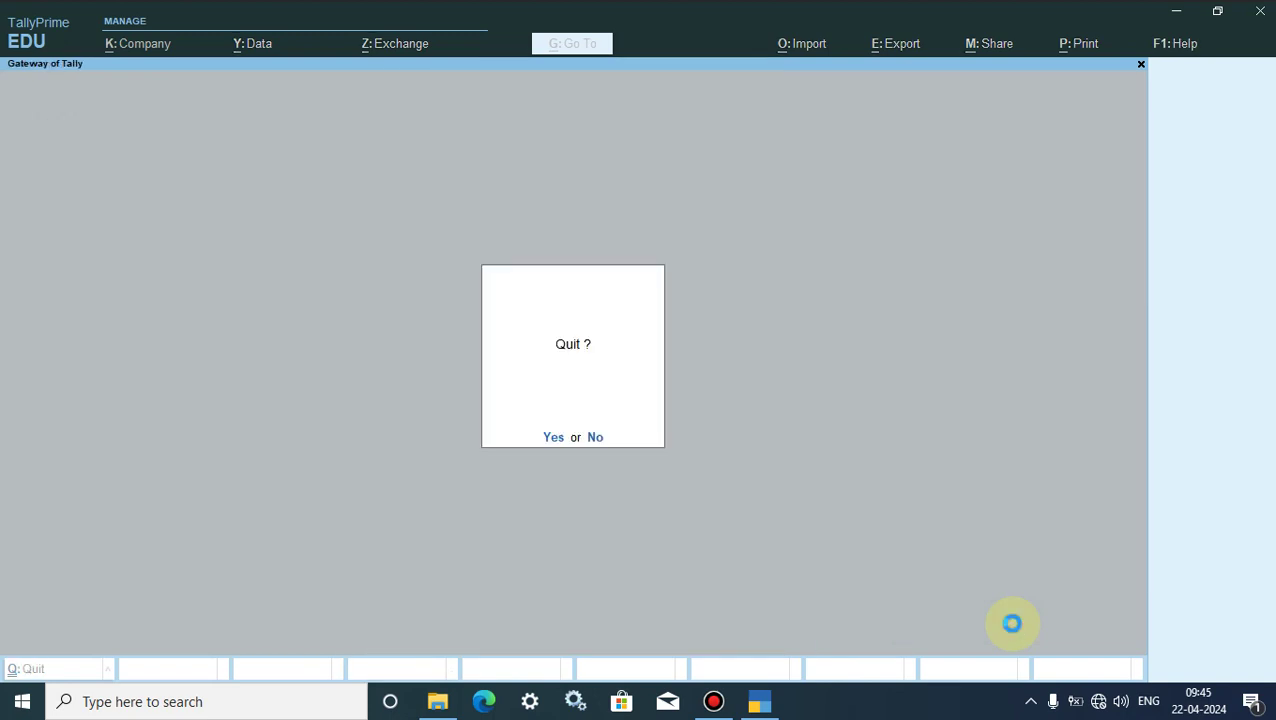
key(n)
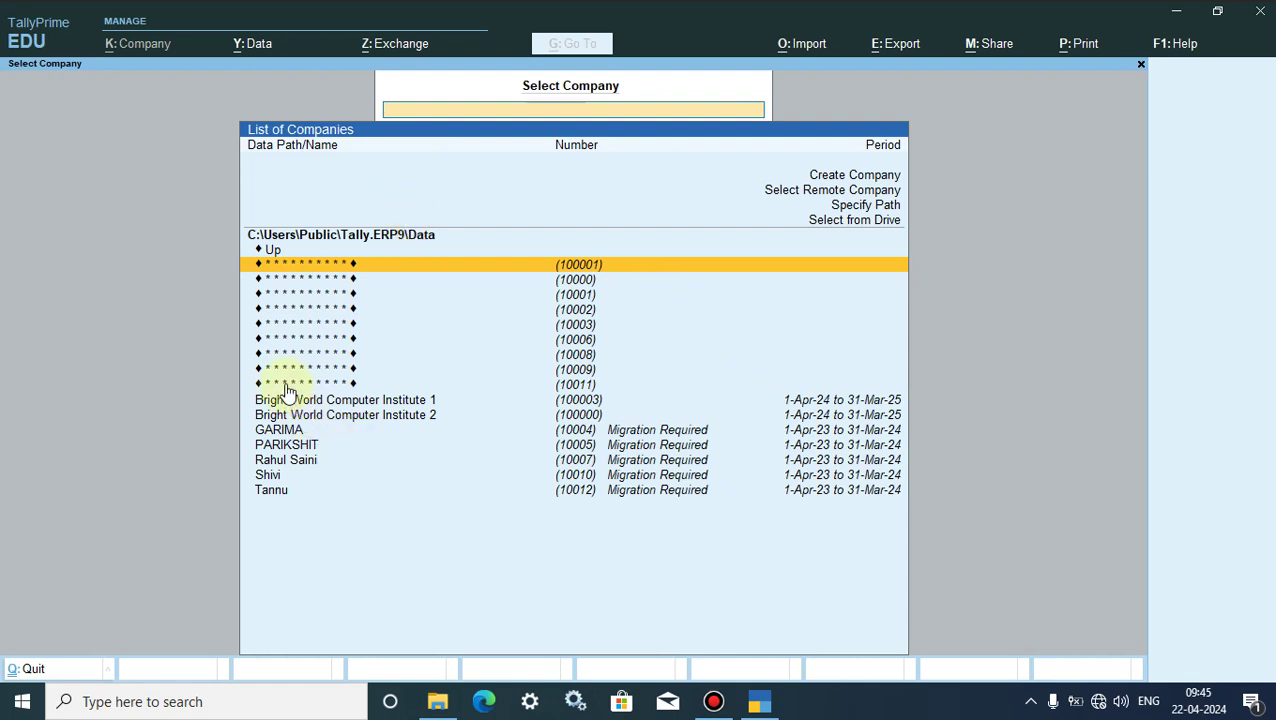
click(572, 403)
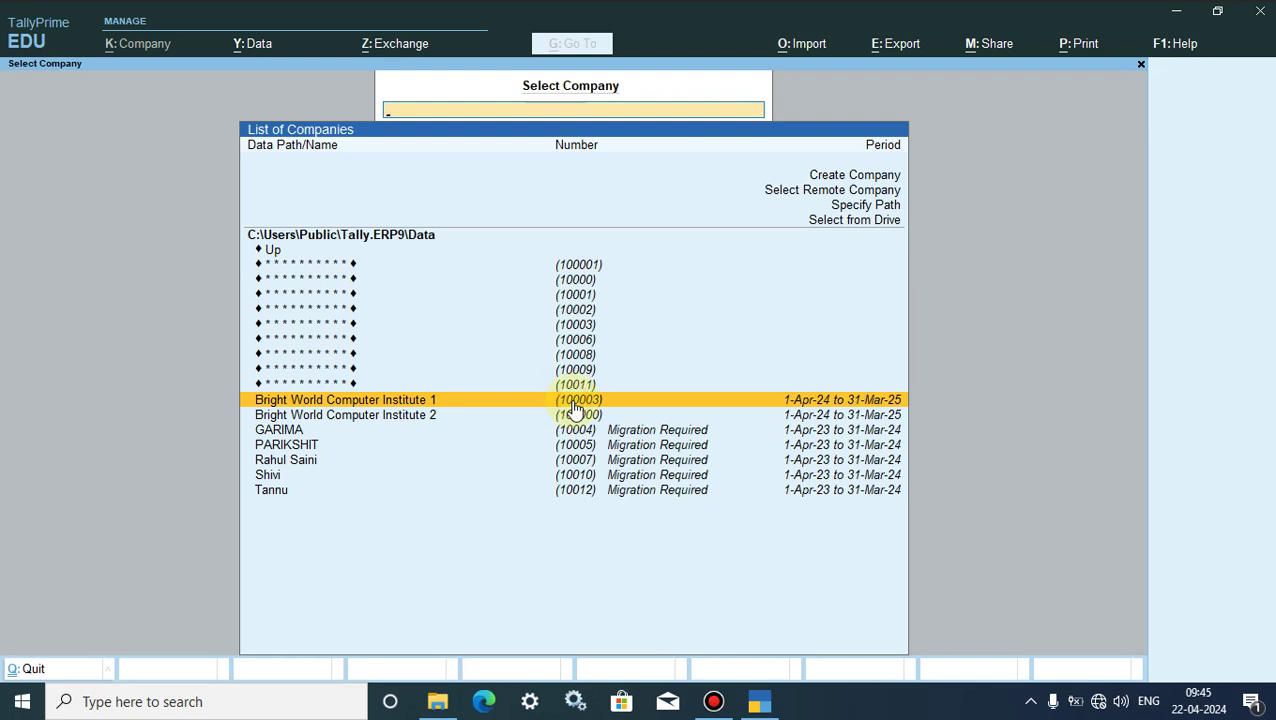
click(575, 408)
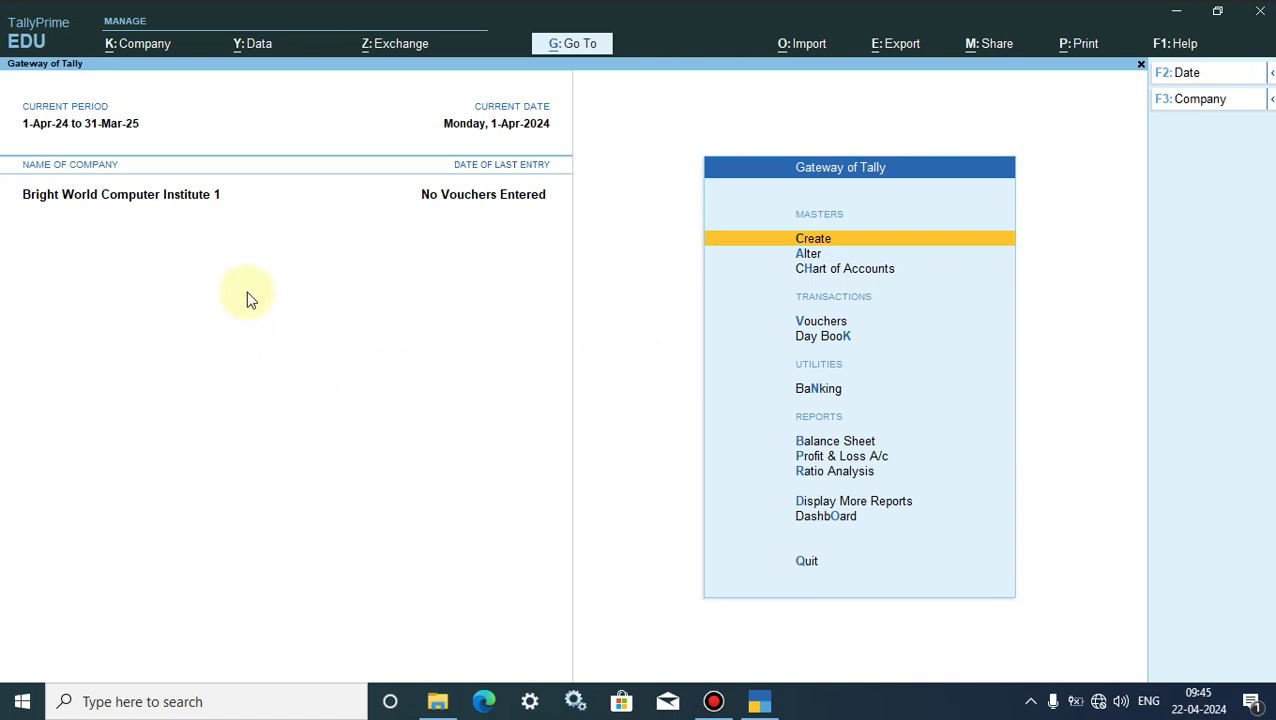
Try to open the encrypted company 100001 without entering its TallyVault password.
click(120, 40)
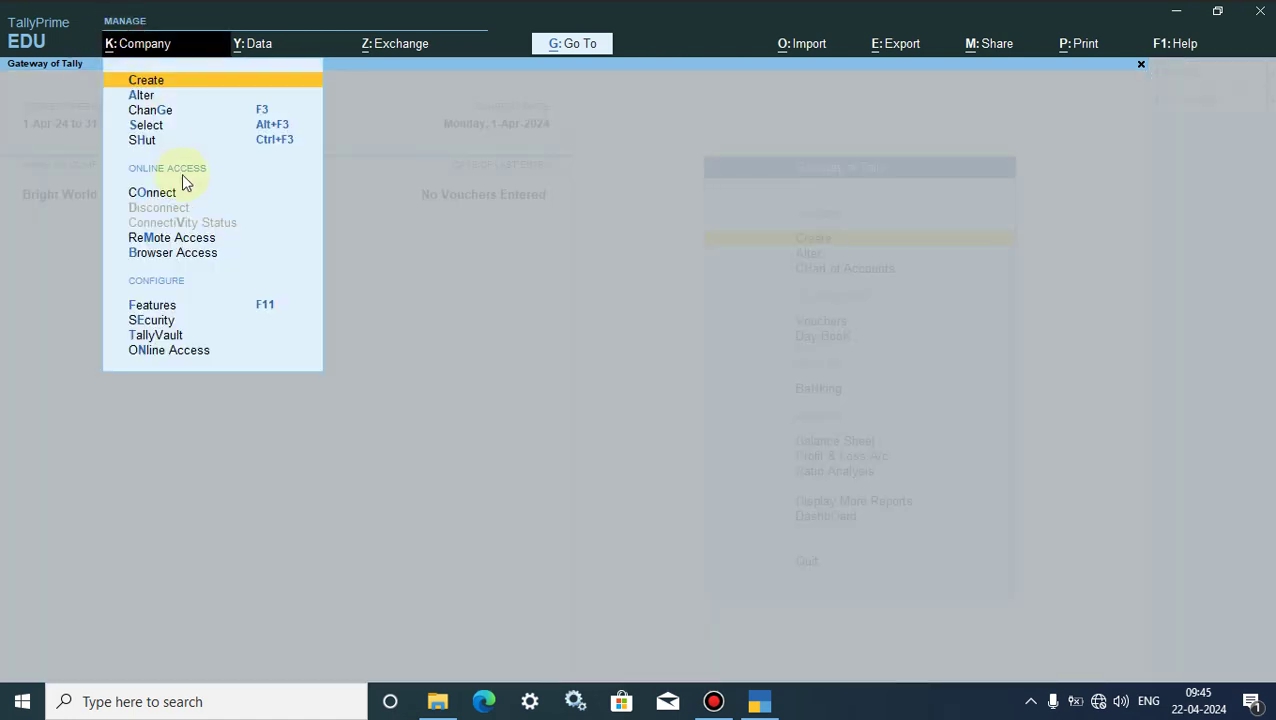
click(146, 128)
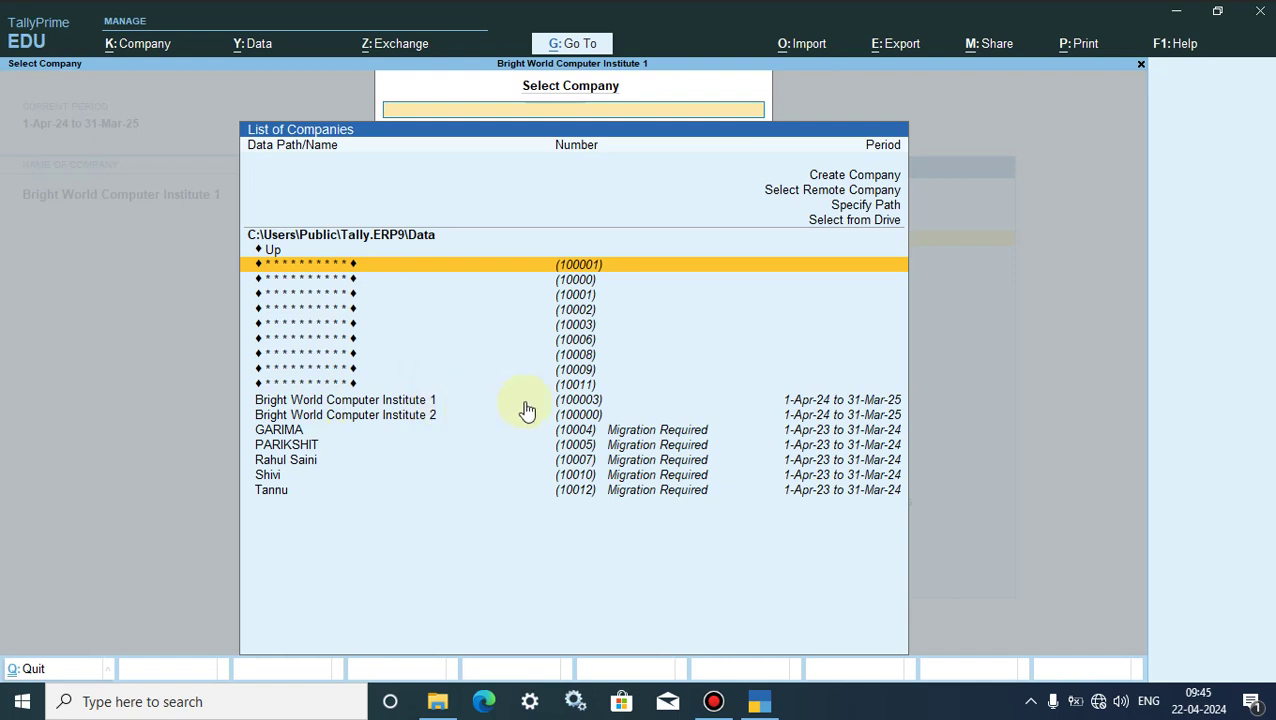
click(588, 402)
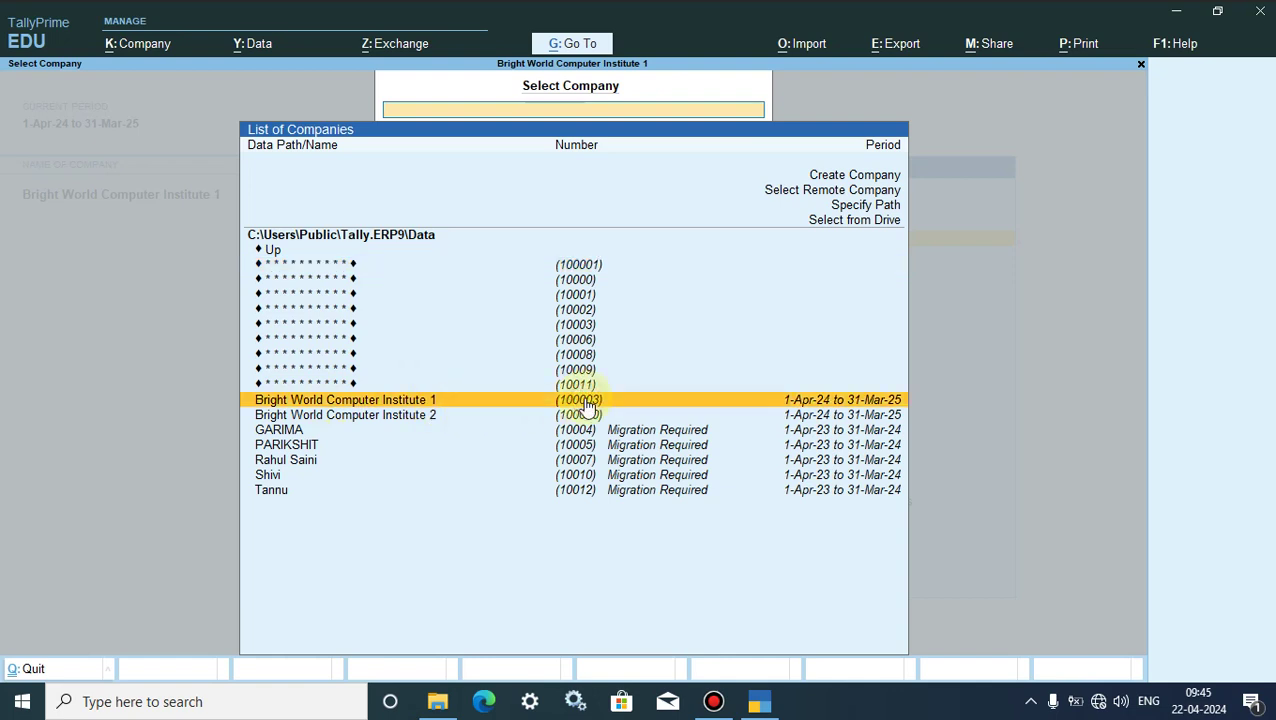
click(310, 266)
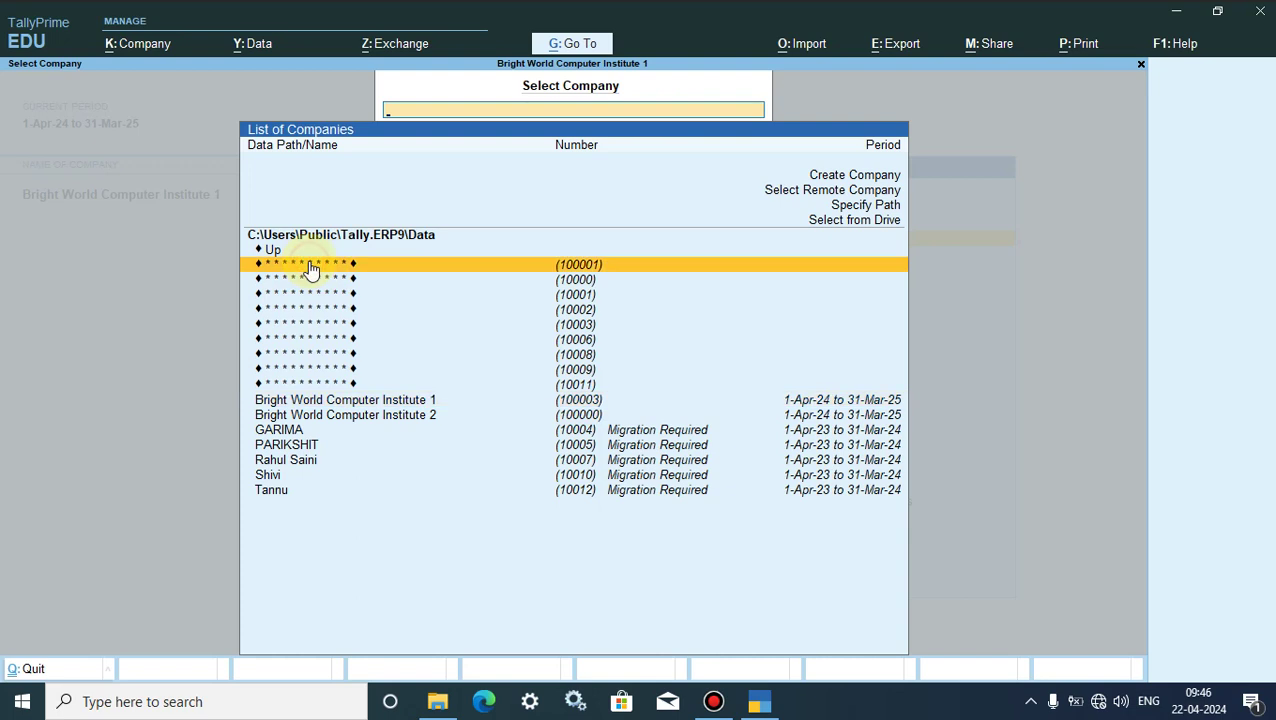
click(600, 268)
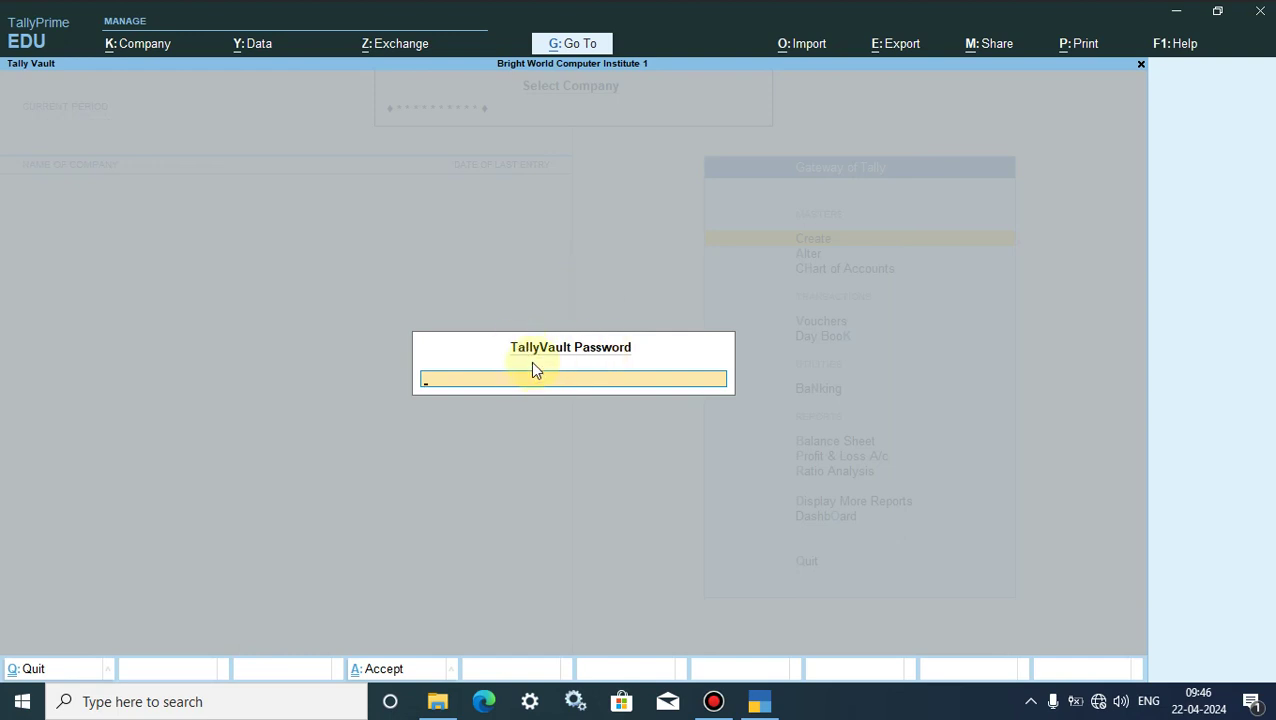
key(Return)
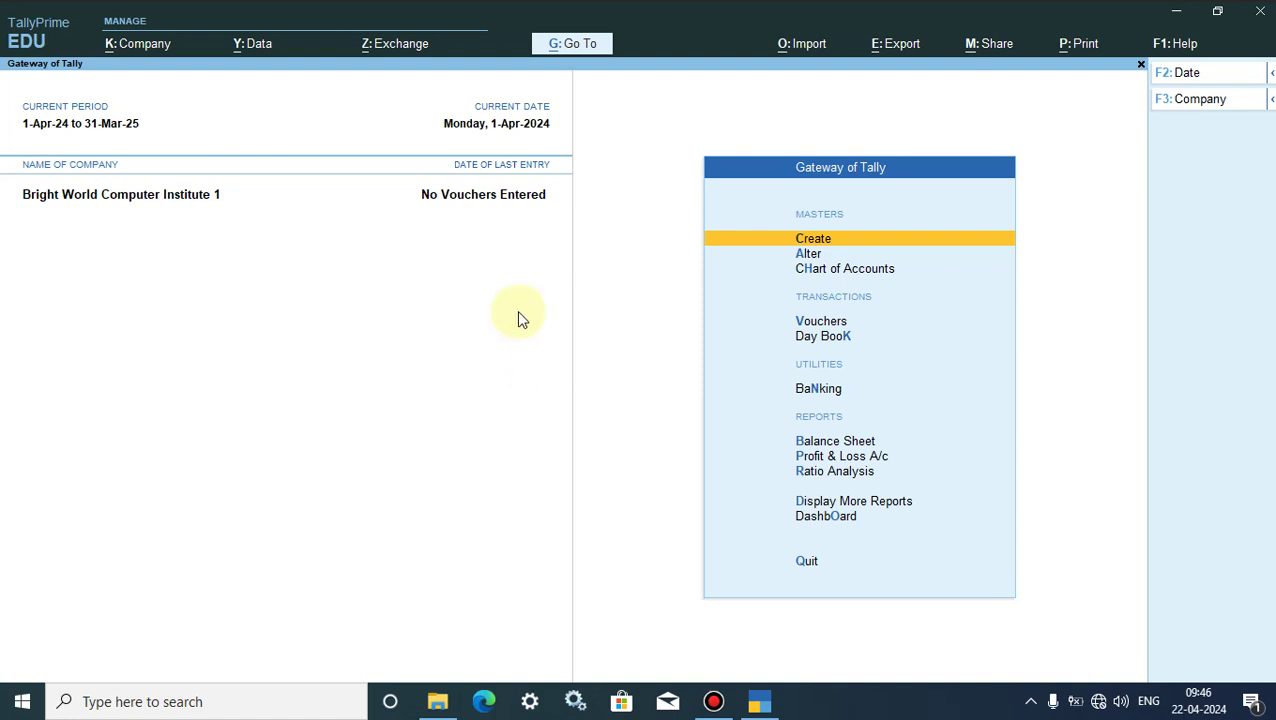
Try to open the encrypted company 100001 using its TallyVault password while company 100003 is still open.
click(148, 44)
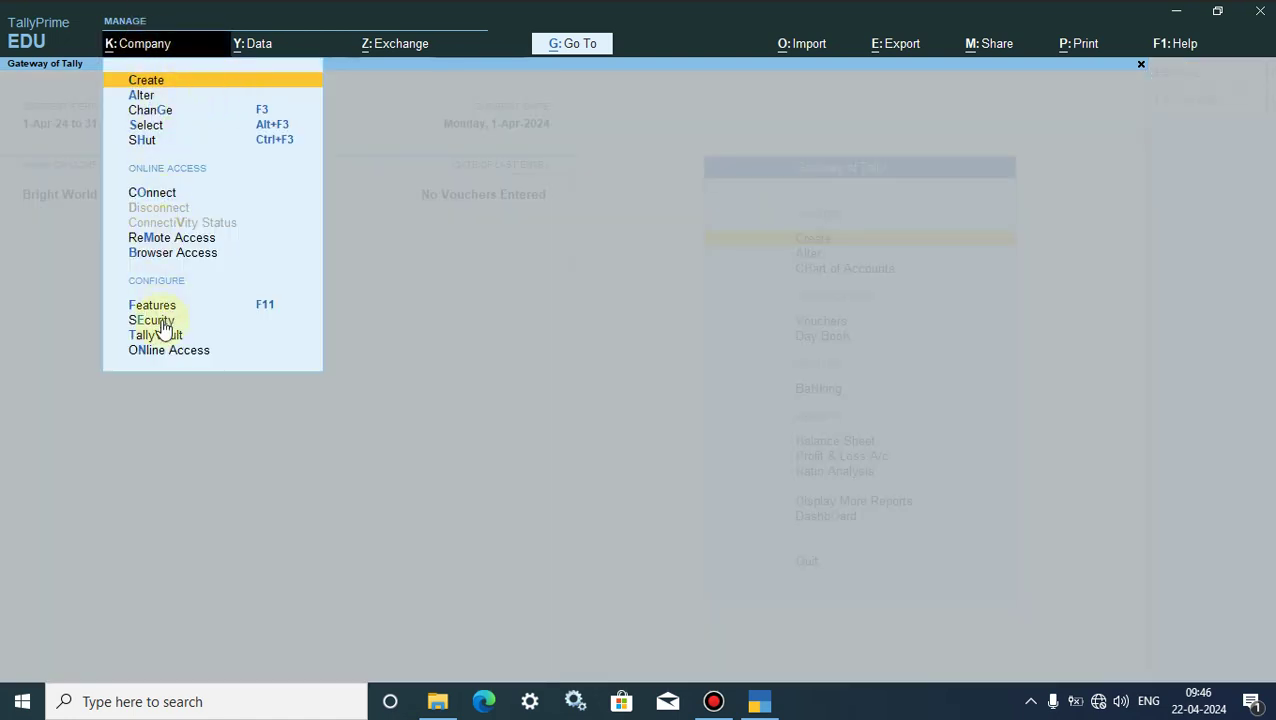
click(150, 125)
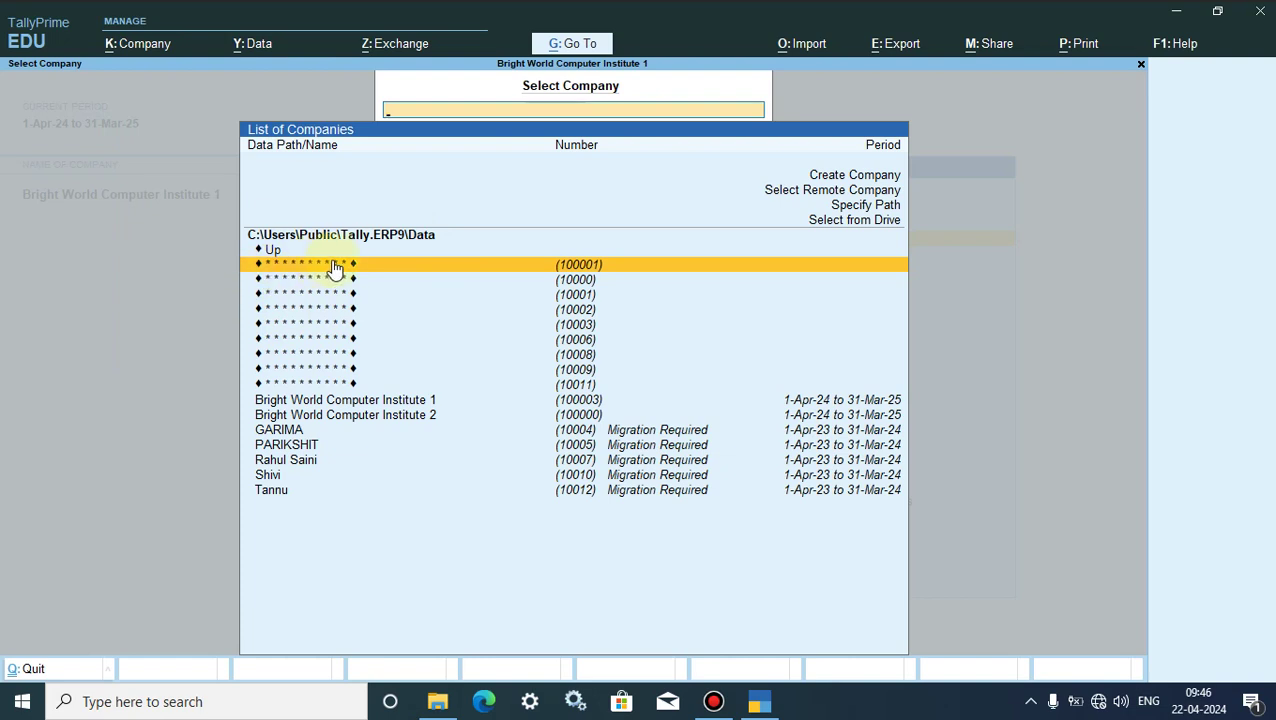
click(582, 268)
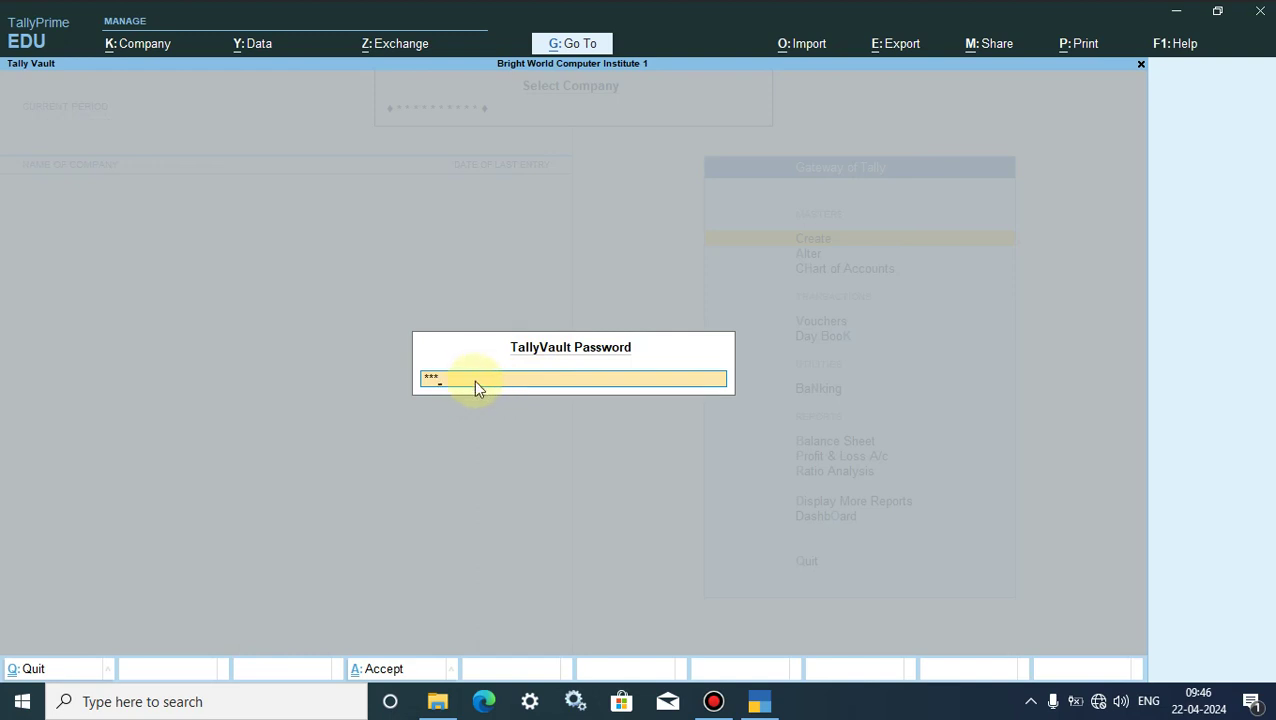
key(Return)
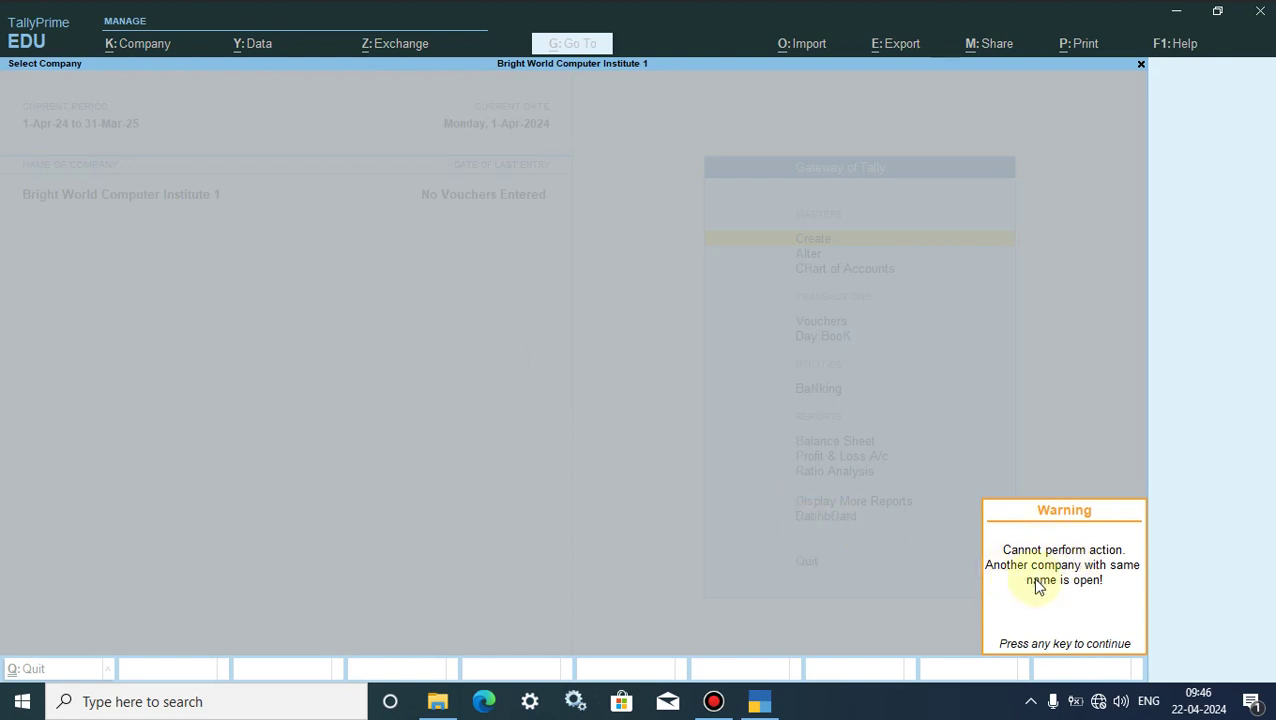
click(1058, 616)
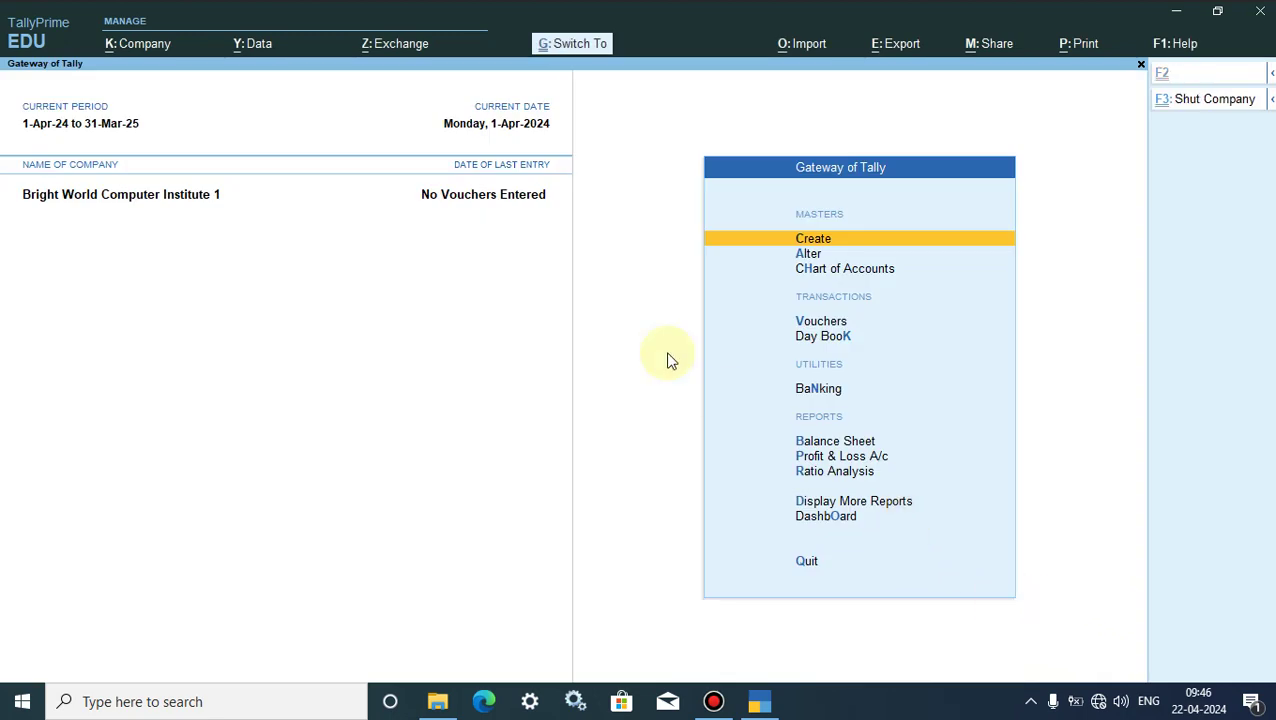
Shut company 100003 and open the encrypted company 100001 with its TallyVault password.
key(alt+F3)
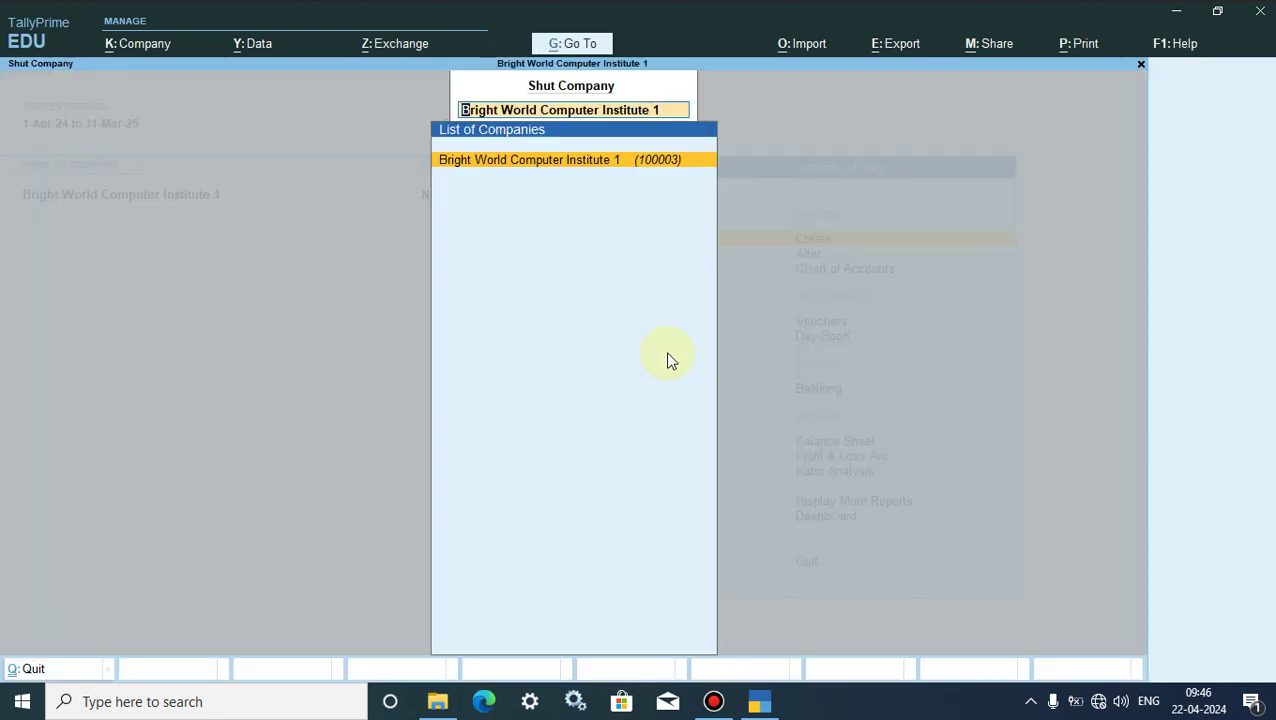
click(592, 161)
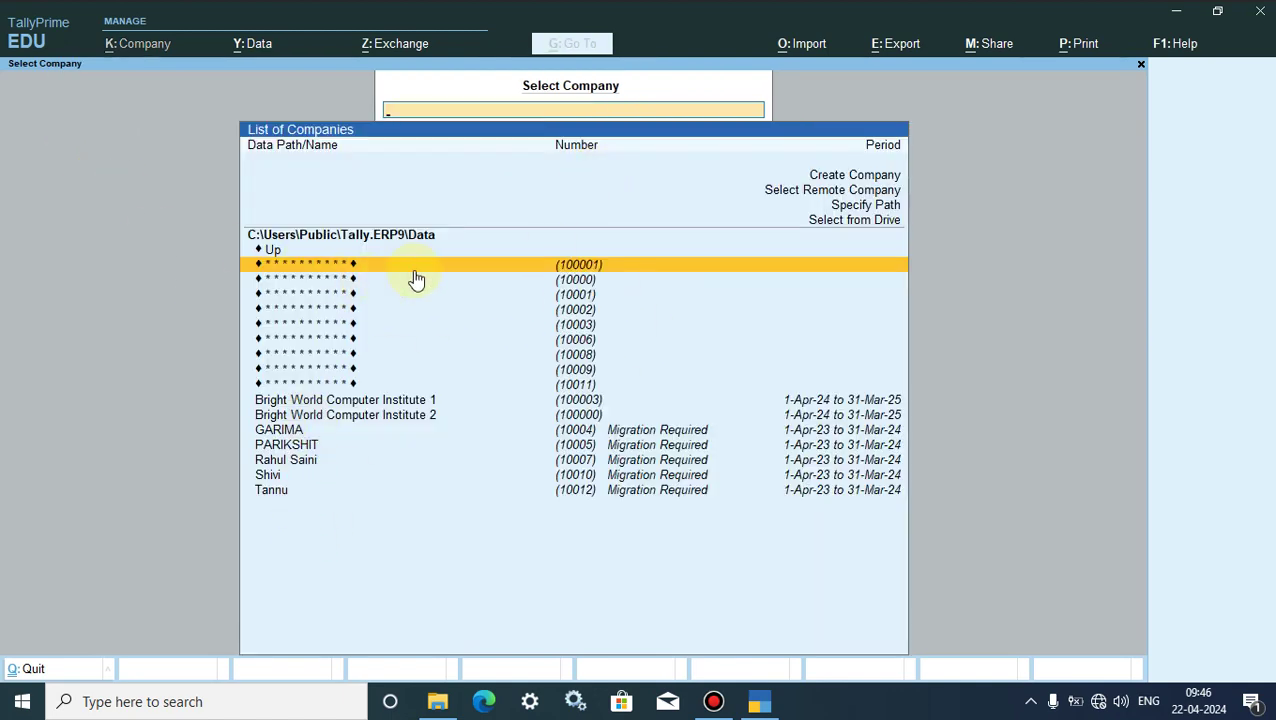
click(504, 268)
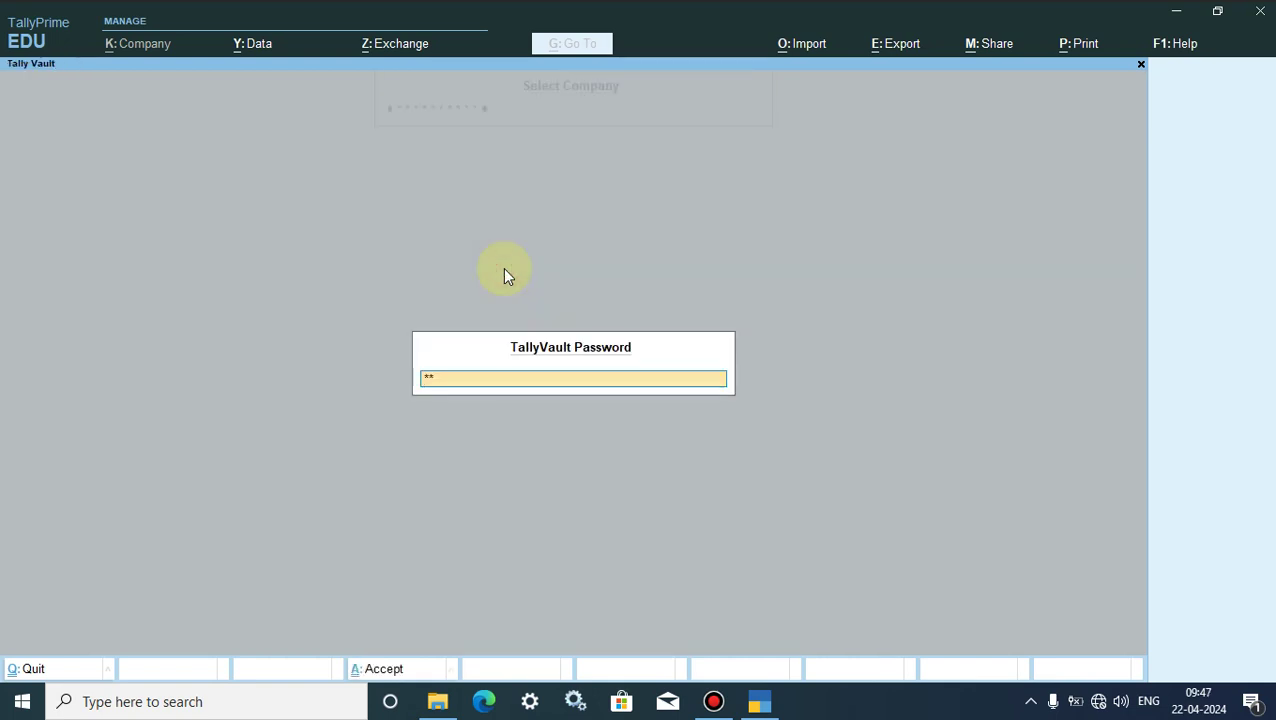
key(Return)
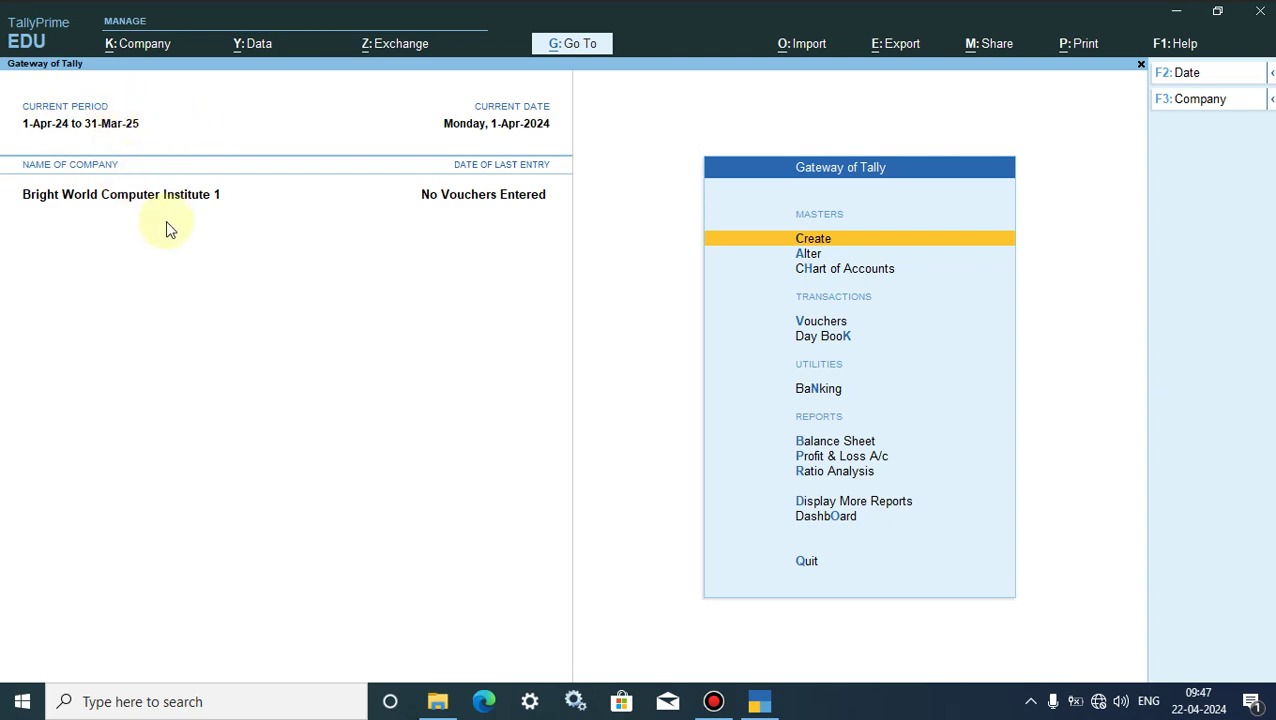
View the list of selectable companies to examine how the encrypted company 100001 is listed, and leave it without selecting one.
click(137, 48)
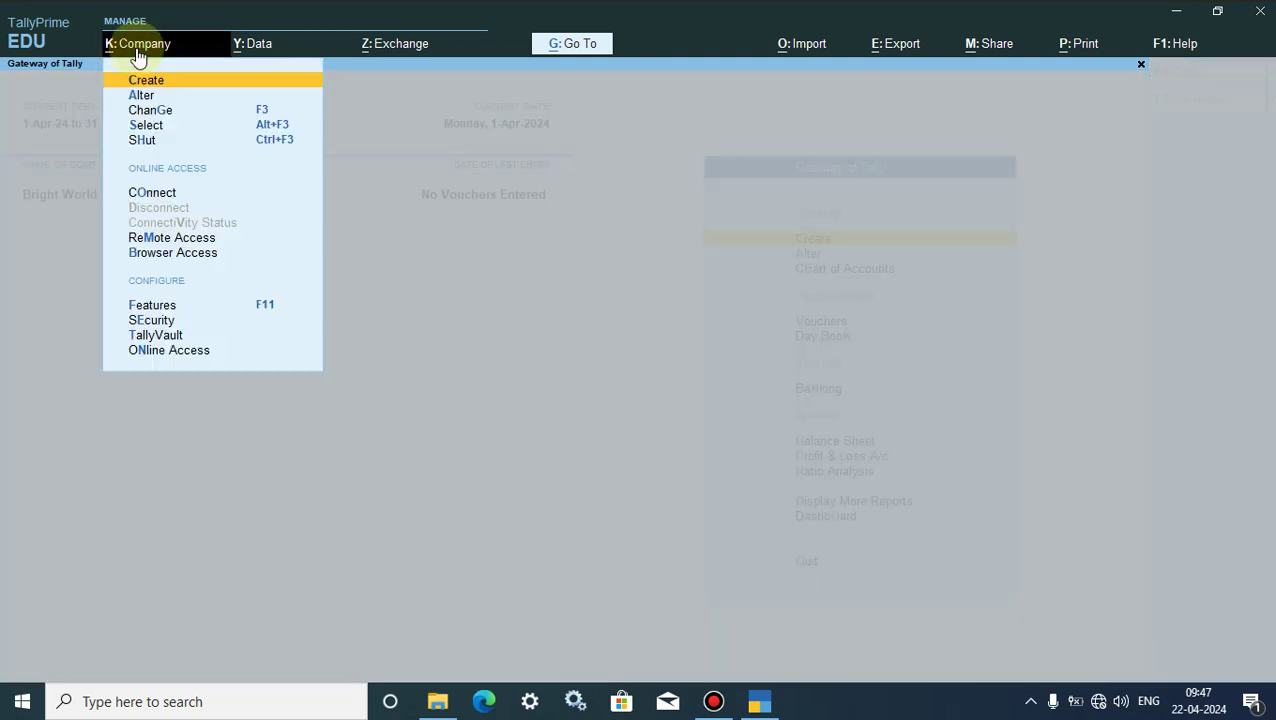
click(155, 127)
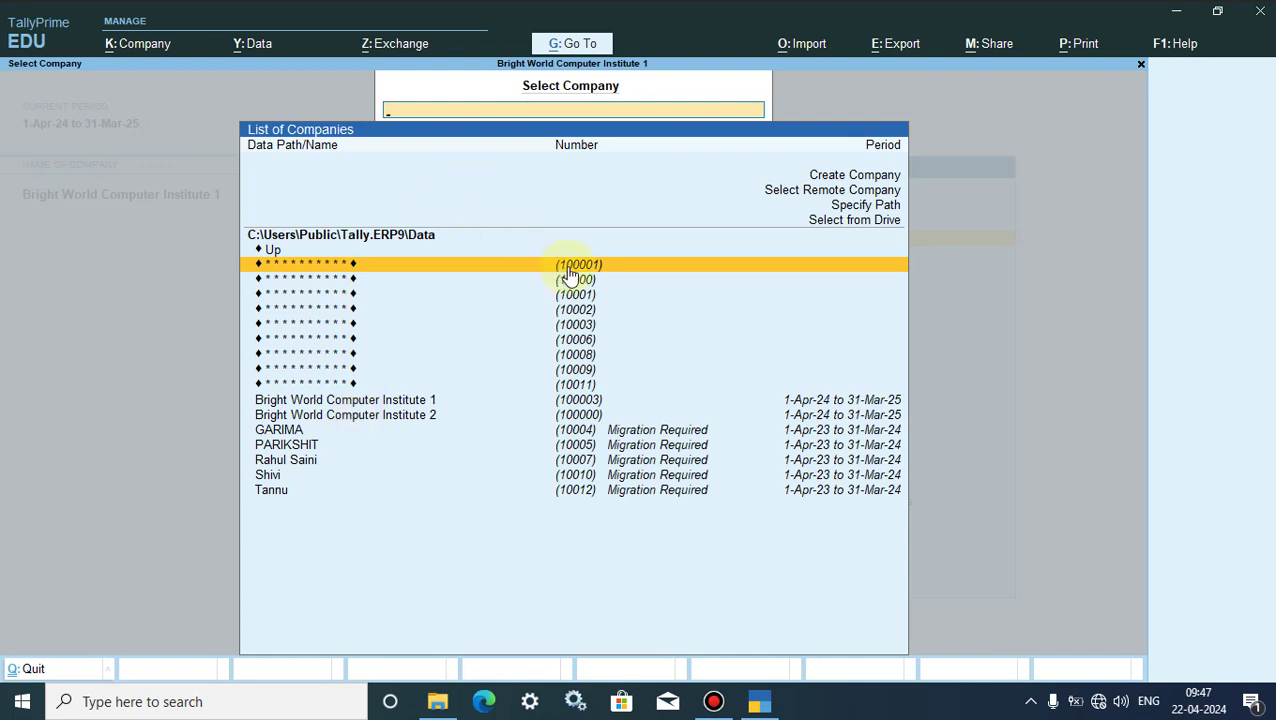
key(Escape)
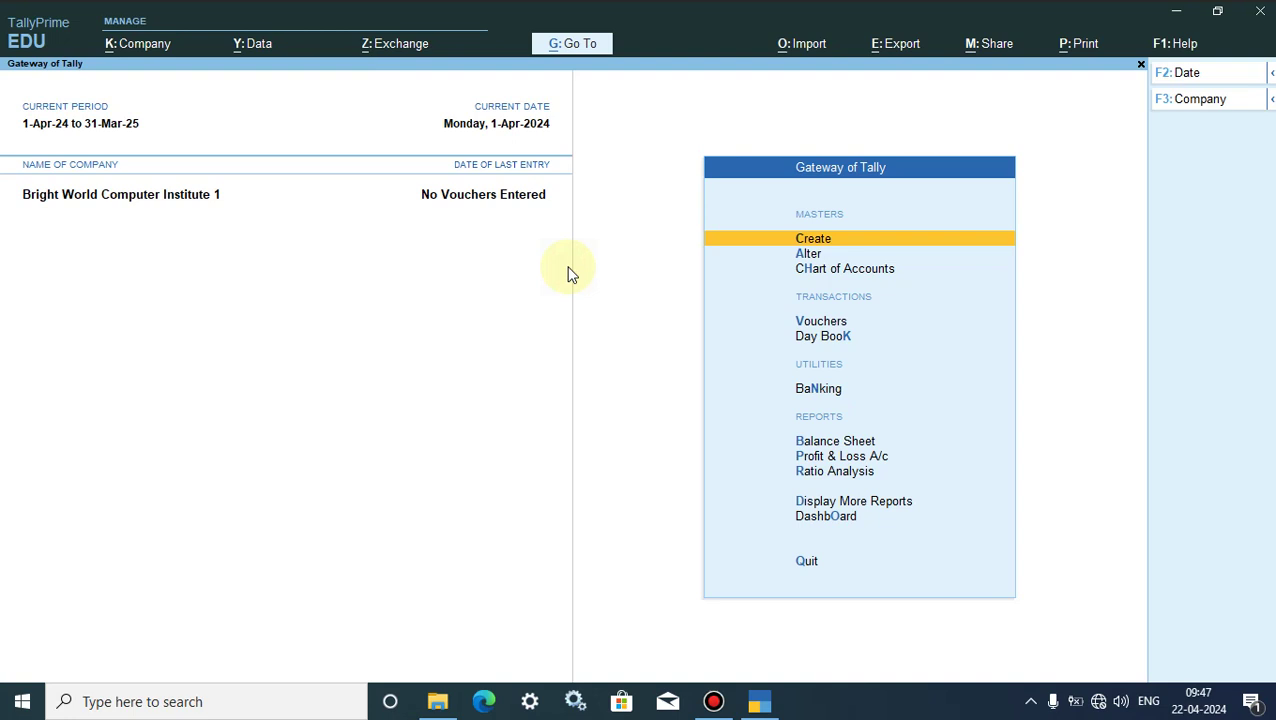
Shut the encrypted company 100001 and reopen it by entering its TallyVault password.
key(alt+F3)
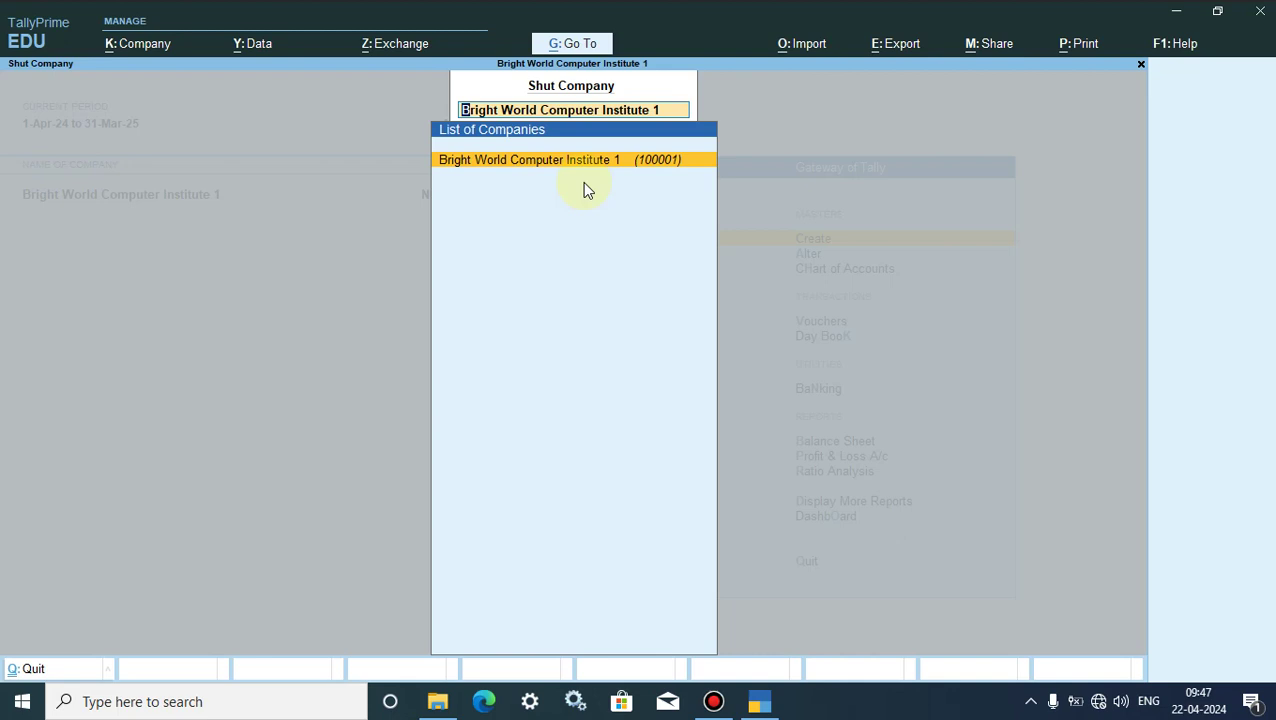
key(Return)
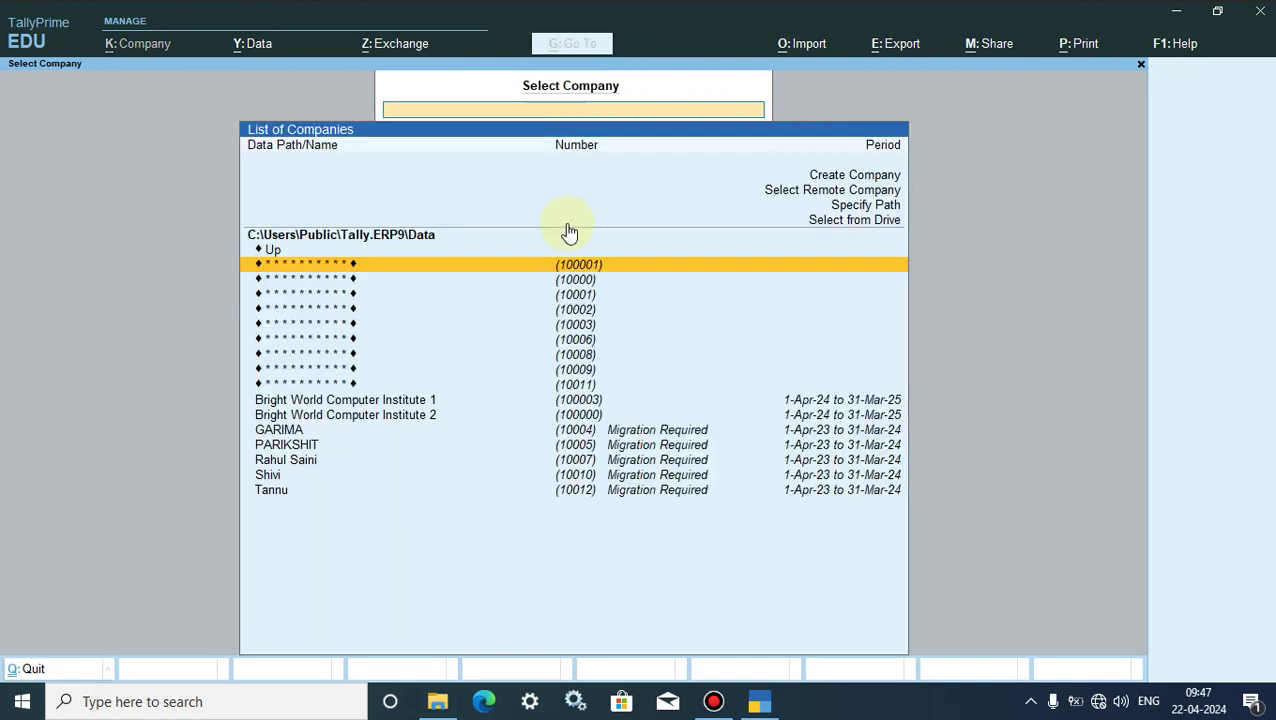
click(385, 264)
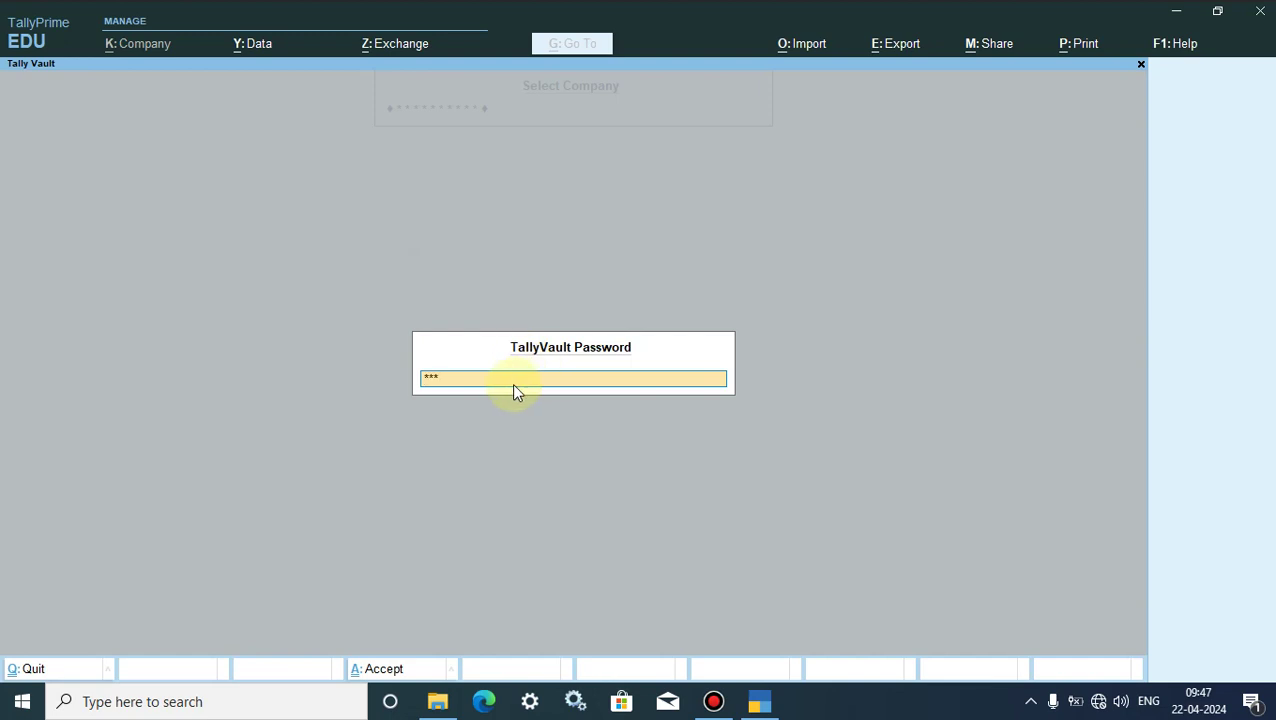
key(Return)
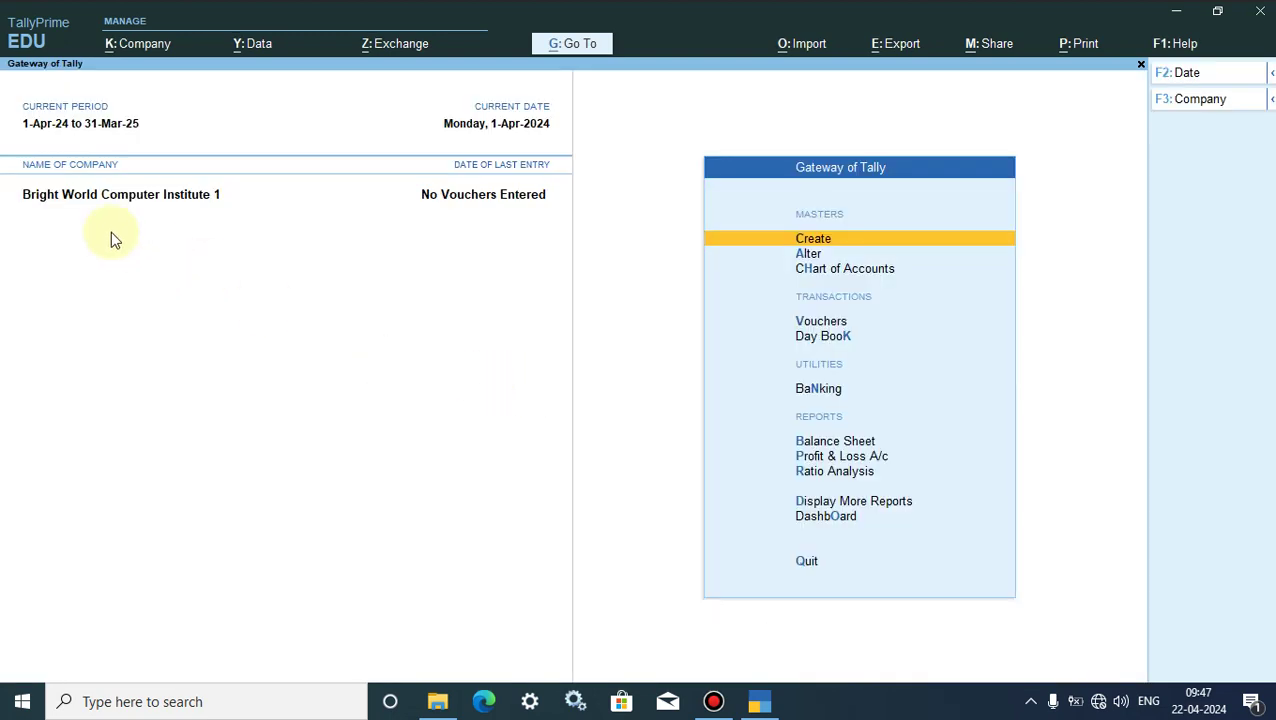
Bring up the company management commands for the open Bright World Computer Institute 1.
click(132, 45)
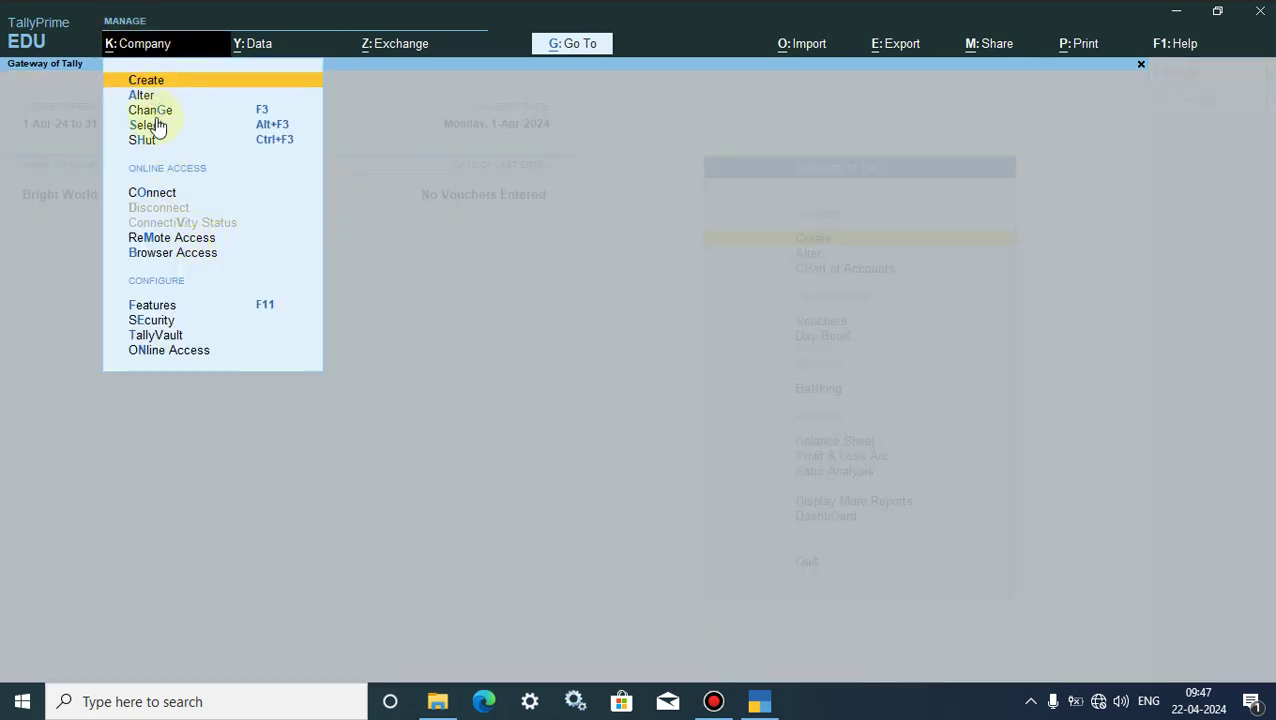